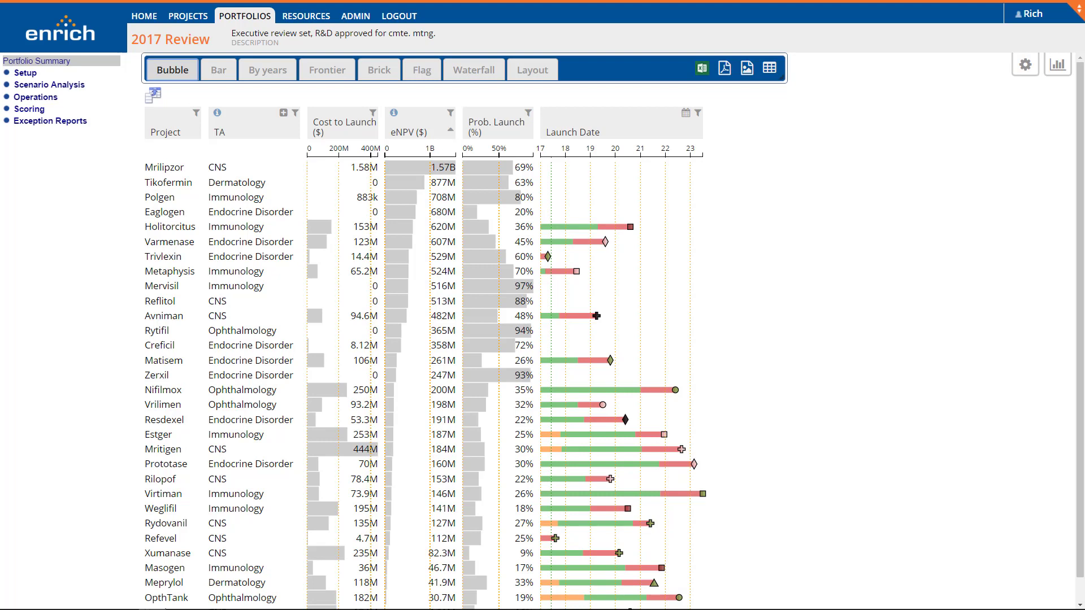
# Open the field picker that adds columns to the 2017 Review project table
pyautogui.click(152, 97)
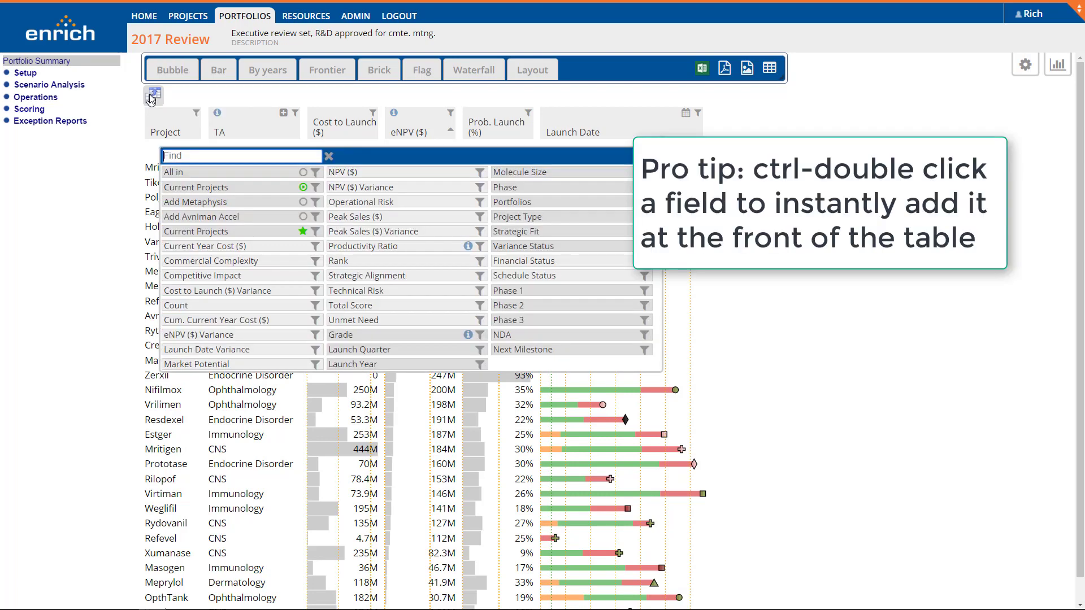
# Add All in, Current Projects, Add Metaphysis and Add Avniman Accel as leading table columns
pyautogui.keyDown('ctrl'); pyautogui.doubleClick(199, 173); pyautogui.keyUp('ctrl')
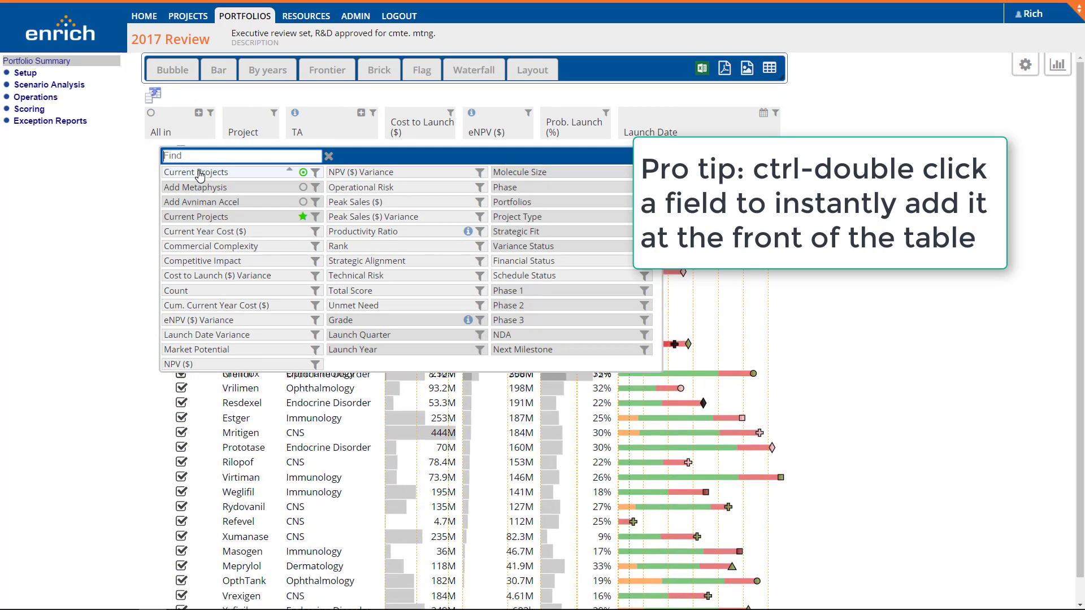
pyautogui.keyDown('ctrl'); pyautogui.doubleClick(199, 173); pyautogui.keyUp('ctrl')
pyautogui.keyDown('ctrl'); pyautogui.doubleClick(199, 173); pyautogui.keyUp('ctrl')
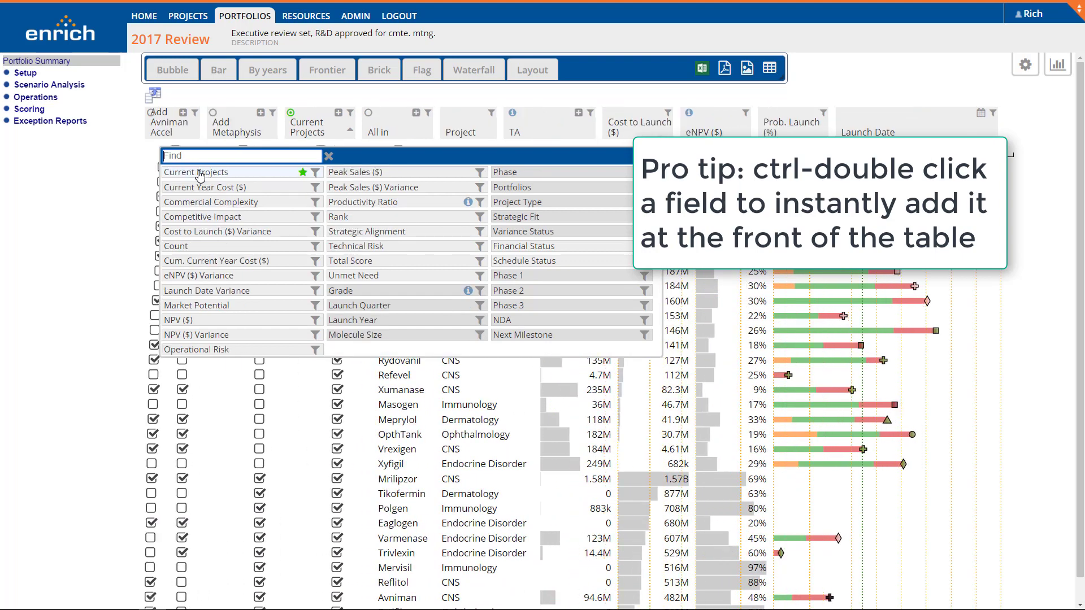
pyautogui.keyDown('ctrl'); pyautogui.doubleClick(198, 173); pyautogui.keyUp('ctrl')
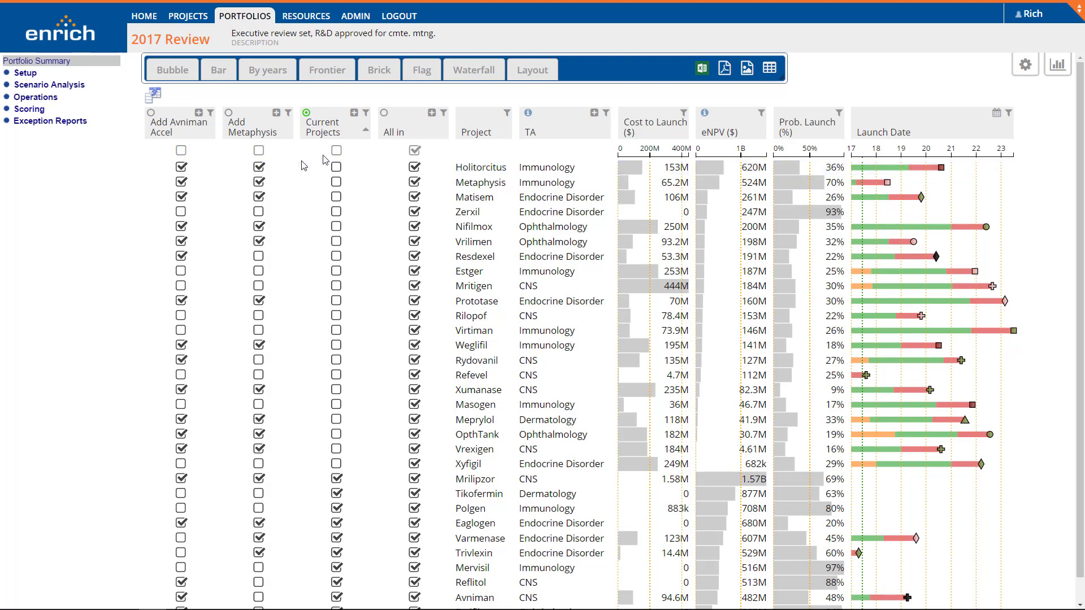
pyautogui.click(414, 151)
pyautogui.click(415, 152)
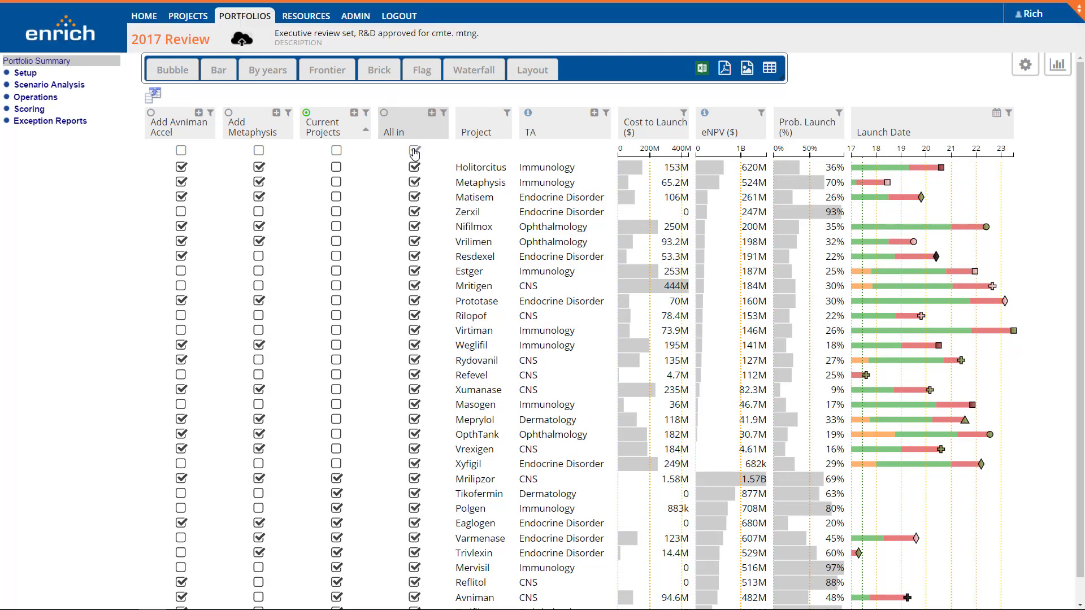
pyautogui.click(415, 152)
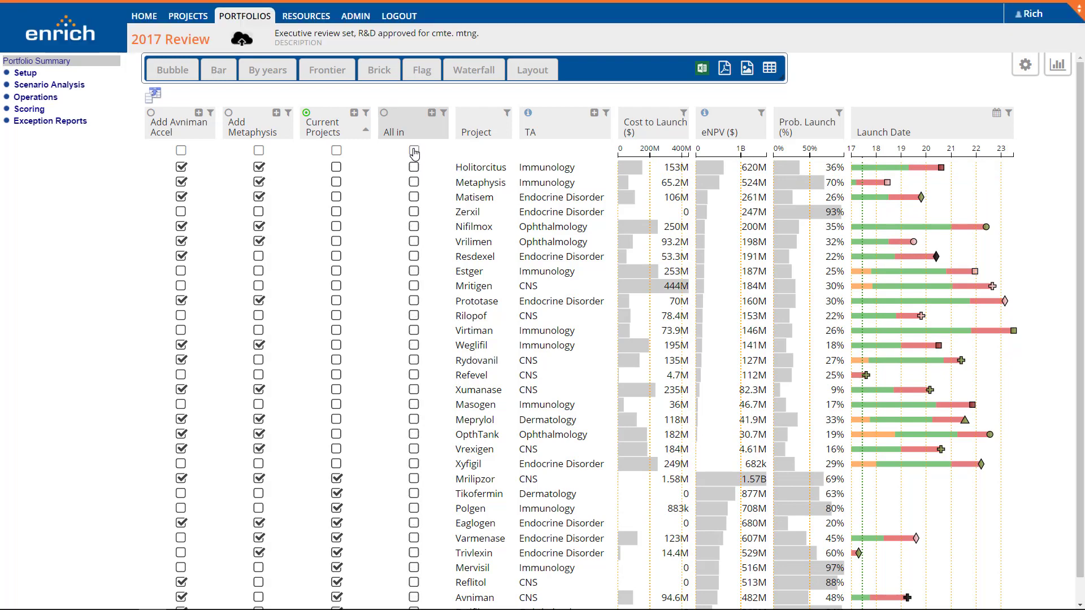
pyautogui.click(606, 113)
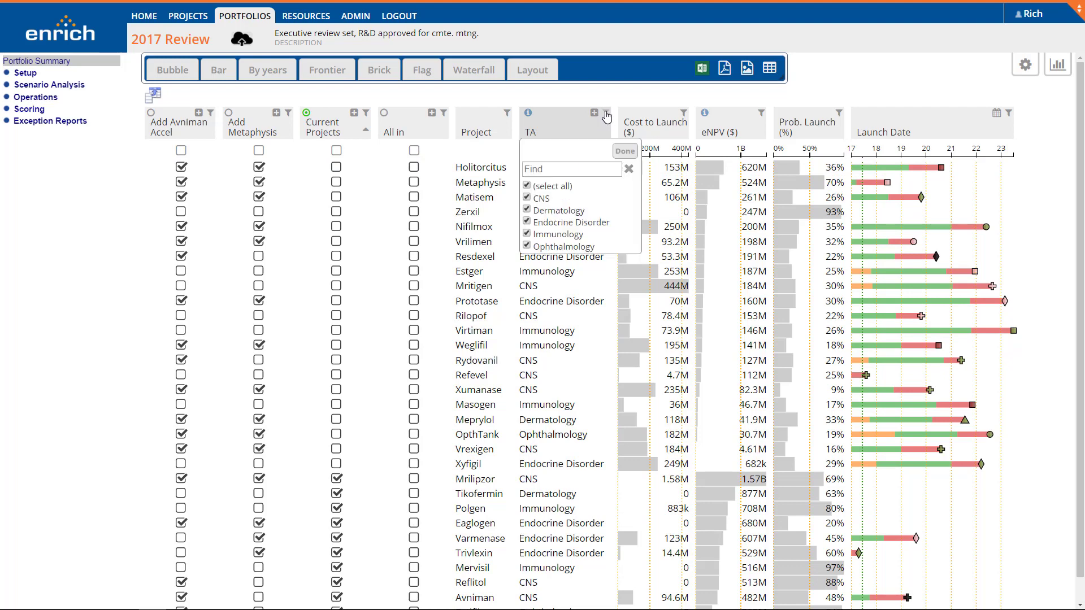
pyautogui.click(565, 187)
pyautogui.click(571, 222)
pyautogui.click(558, 236)
pyautogui.click(624, 151)
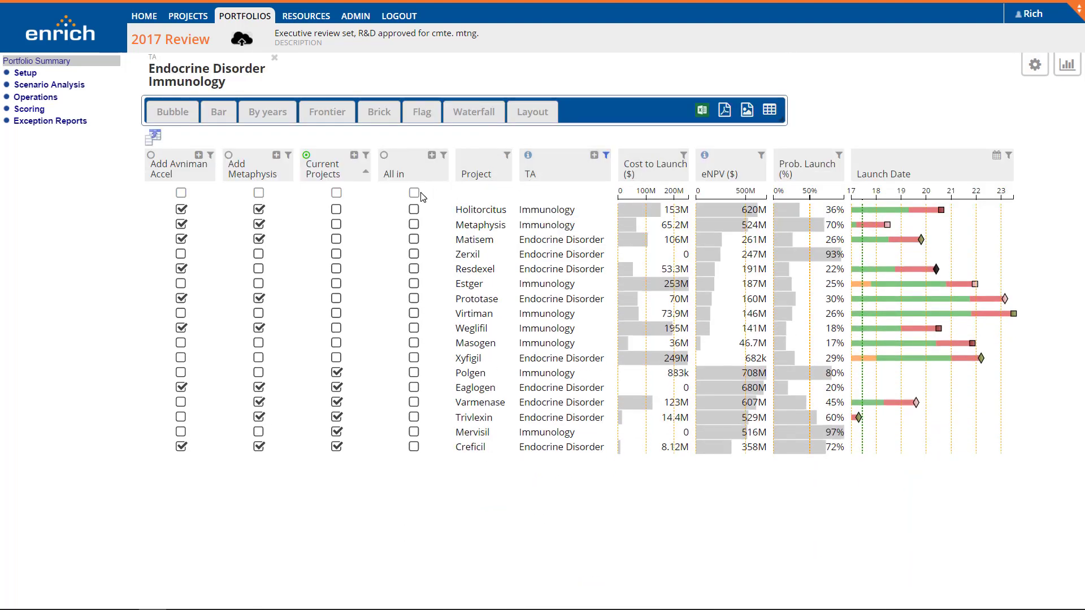
pyautogui.click(414, 193)
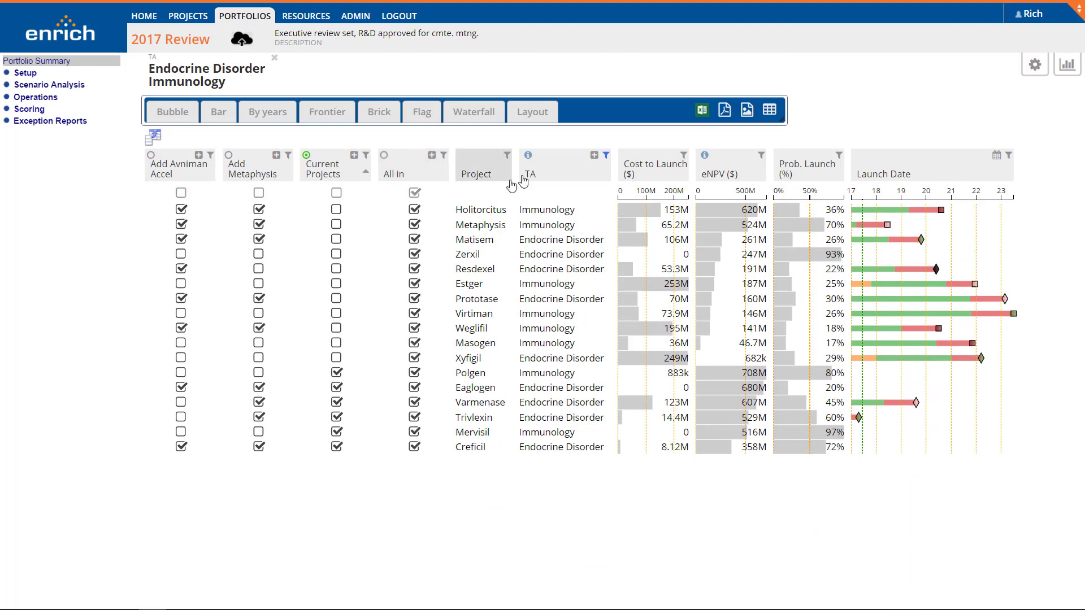
pyautogui.click(605, 155)
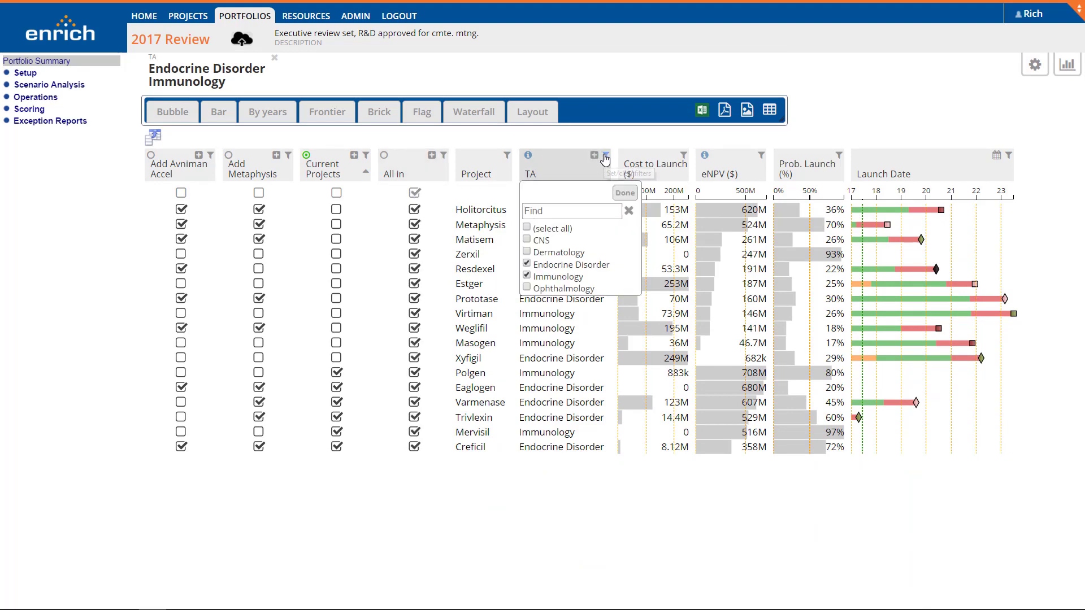
pyautogui.click(623, 194)
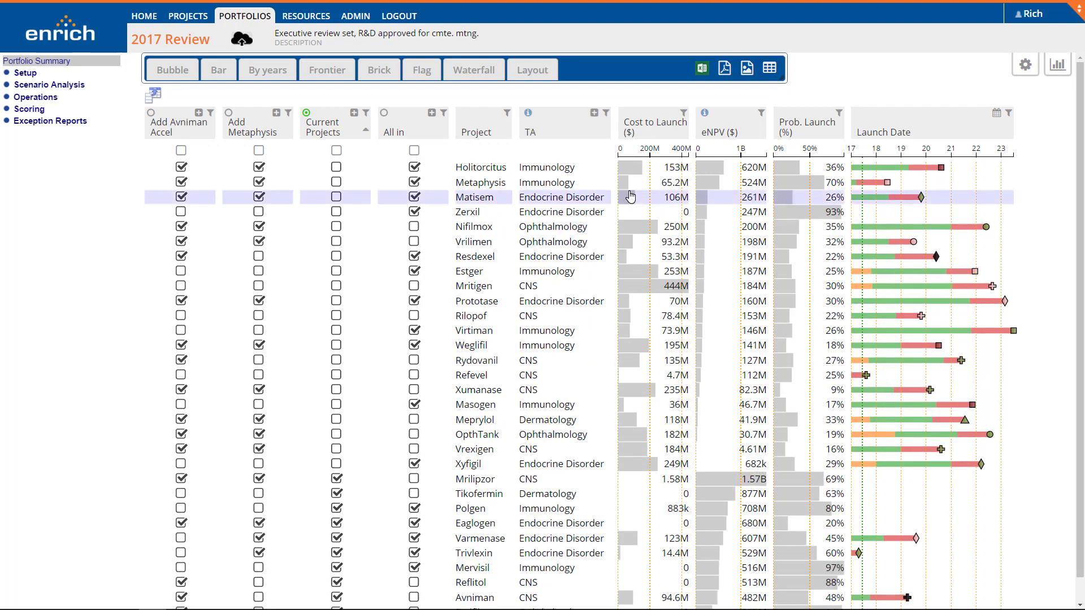
pyautogui.click(414, 151)
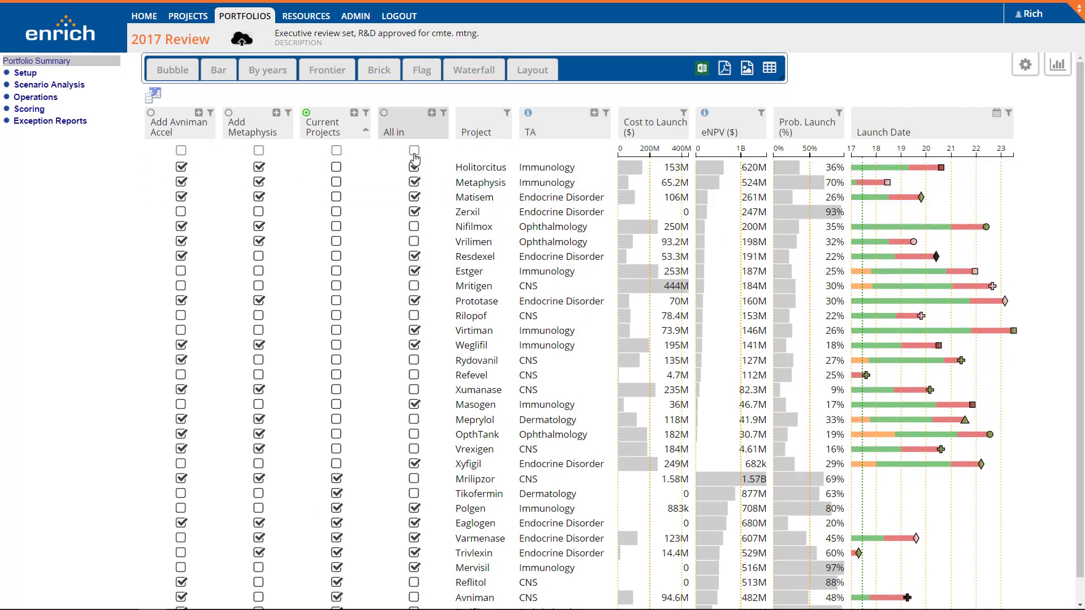
# Add a Portfolios column, group by it to review totals, autofit it, then ungroup
pyautogui.click(154, 98)
pyautogui.moveTo(515, 189); pyautogui.dragTo(650, 125)
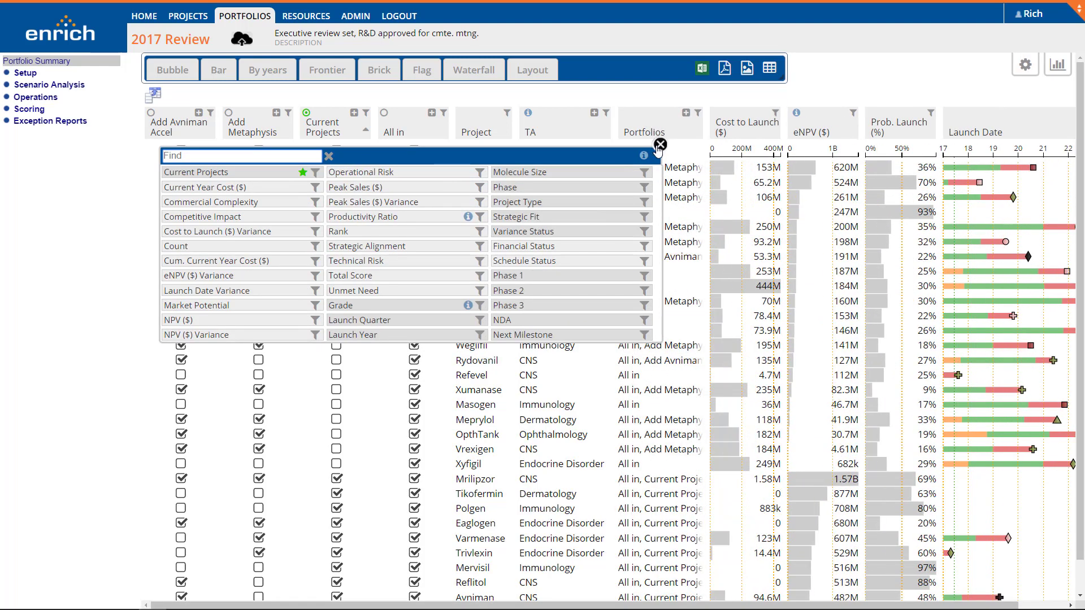
pyautogui.click(658, 147)
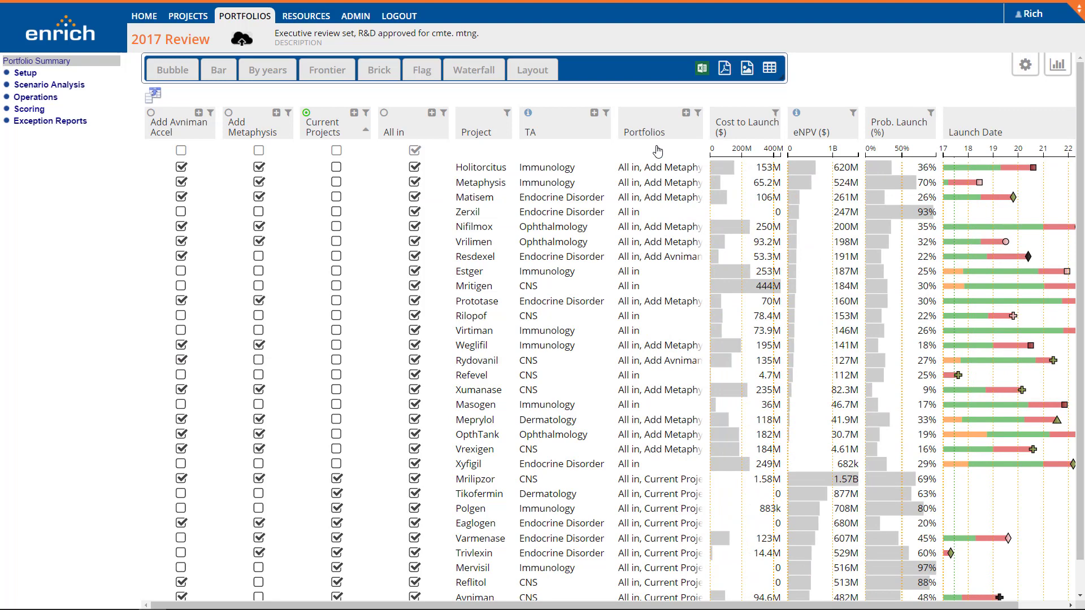
pyautogui.click(686, 114)
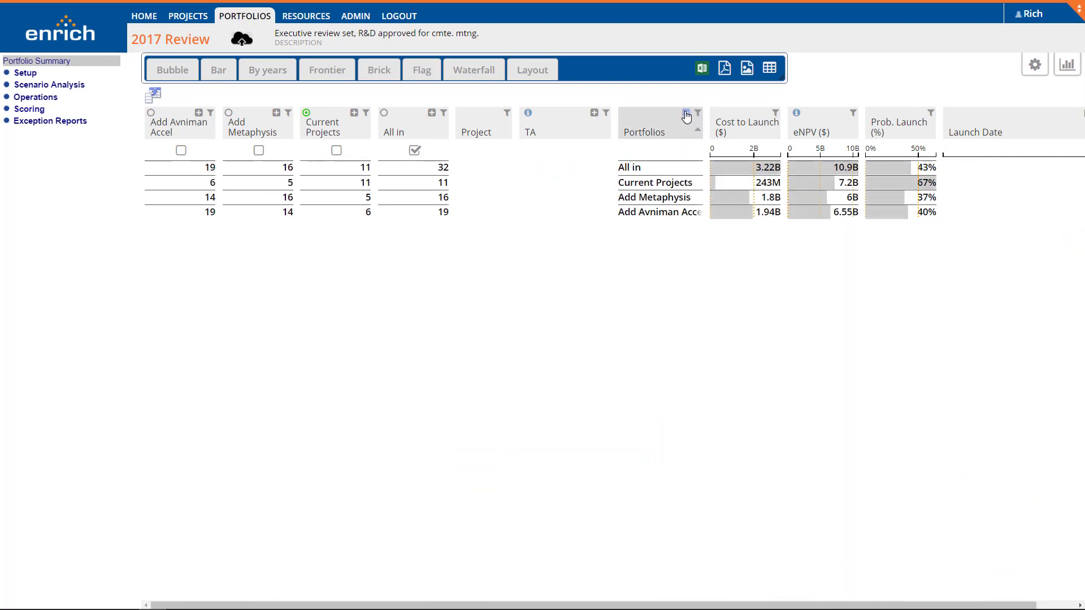
pyautogui.doubleClick(704, 121)
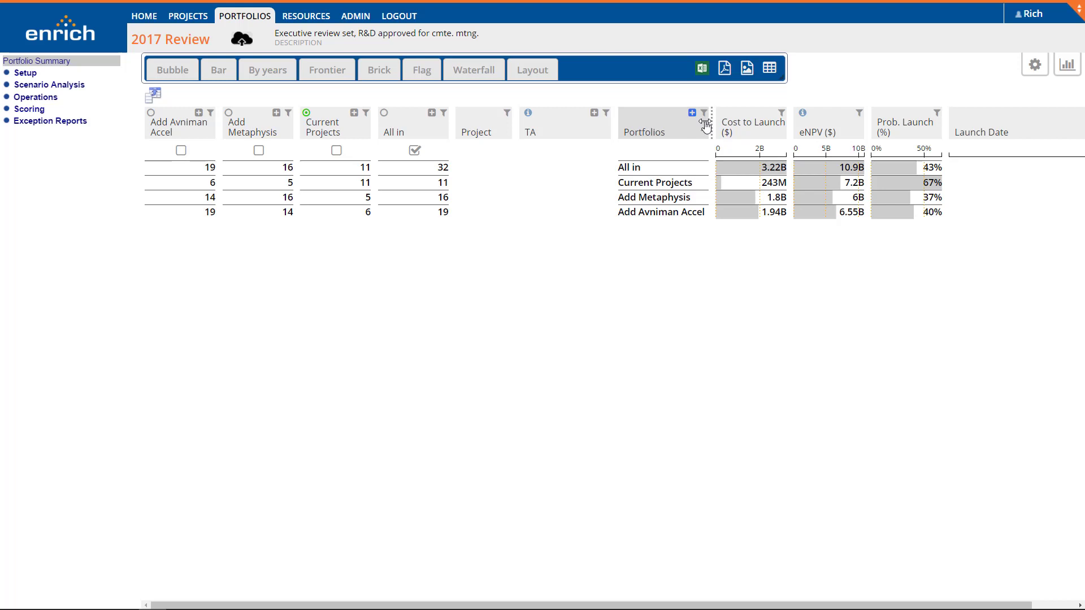
pyautogui.click(659, 130)
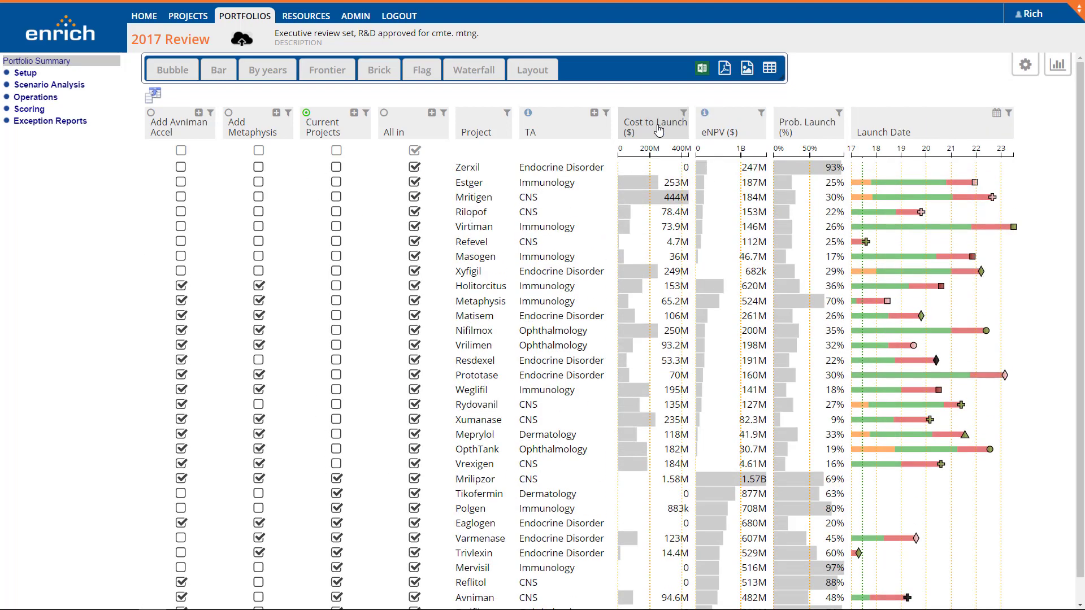
# Plot eNPV ($) as bars split by Current Projects, sorting the grid by TA
pyautogui.click(221, 71)
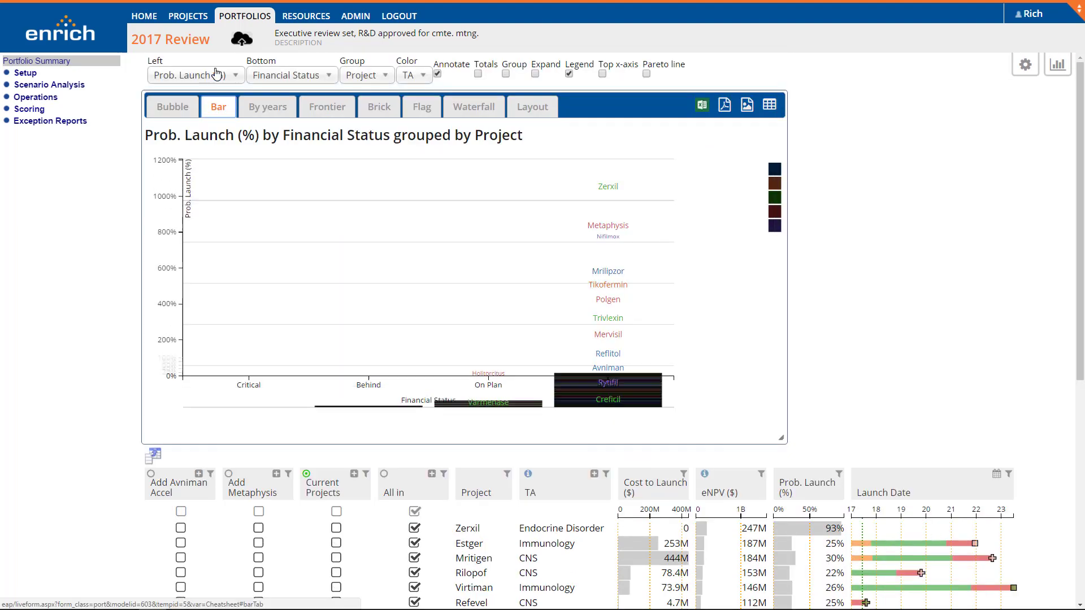
pyautogui.click(190, 76)
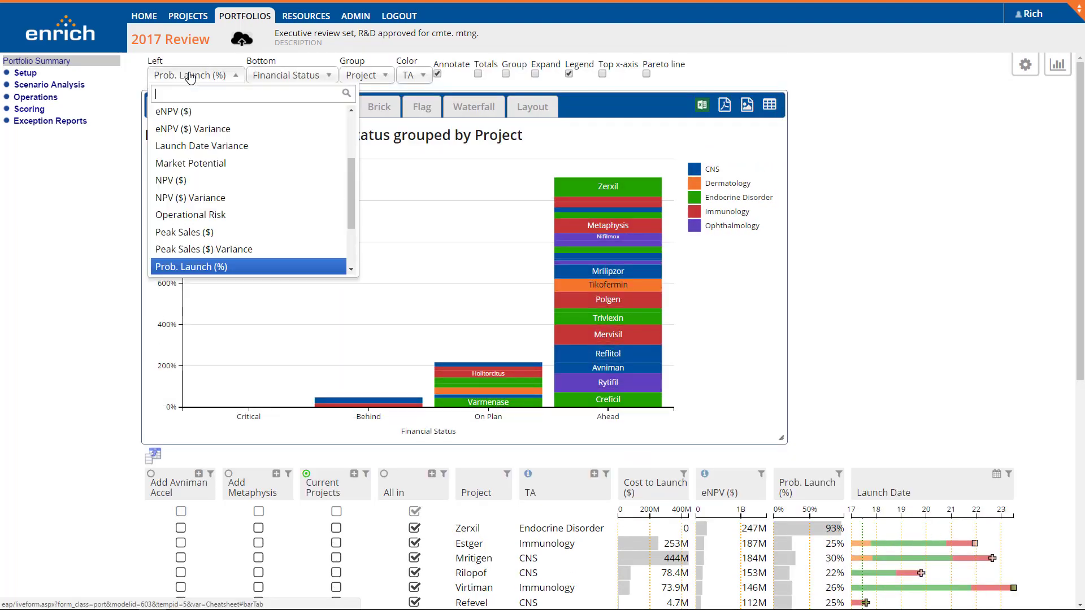
pyautogui.click(182, 117)
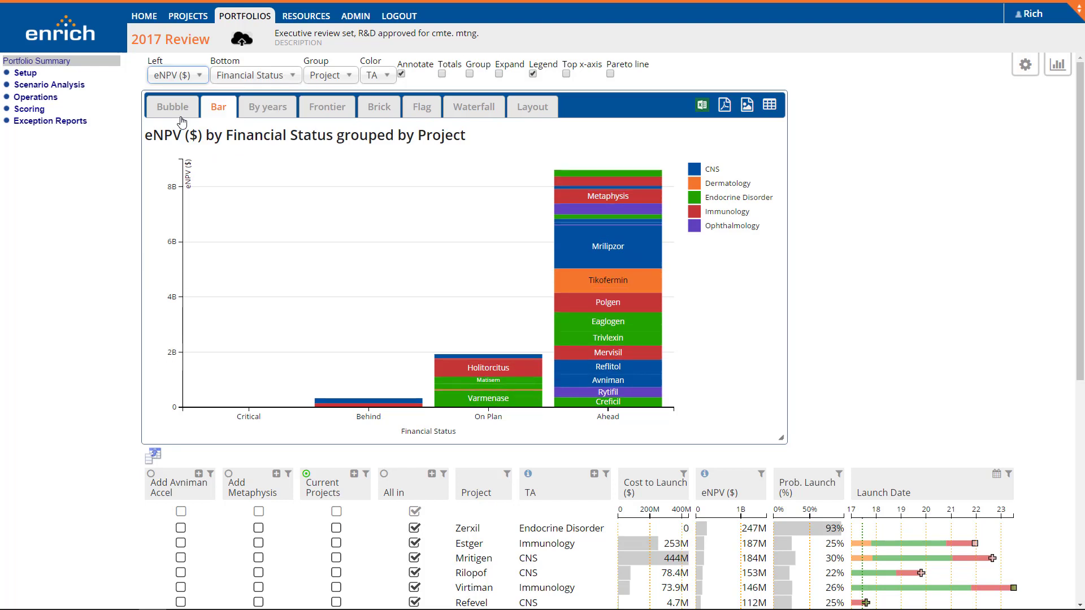
pyautogui.click(257, 84)
pyautogui.scroll(-5, 273, 215)
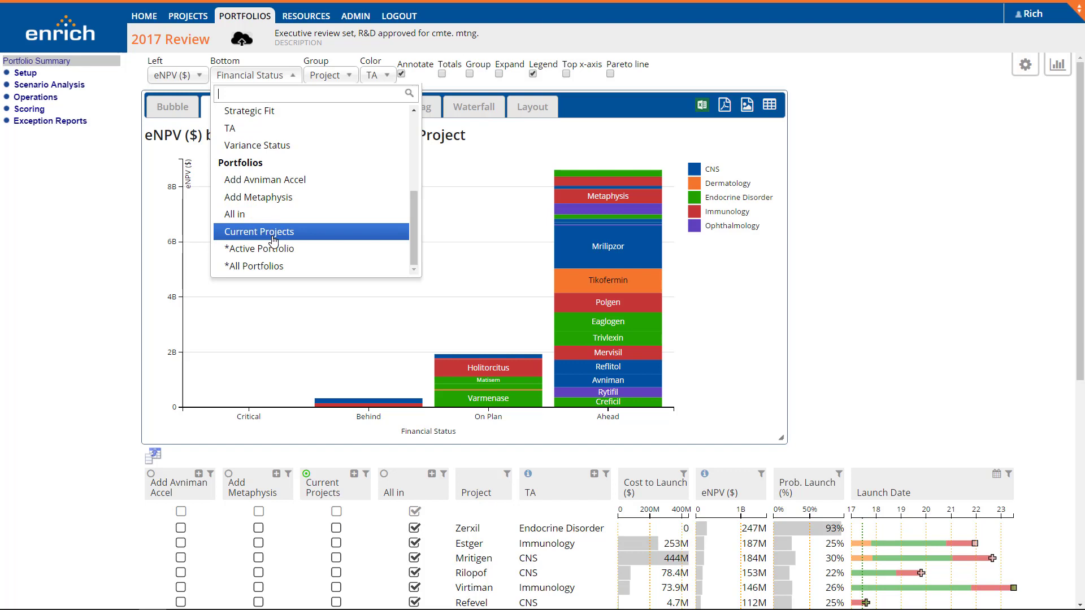
pyautogui.click(274, 237)
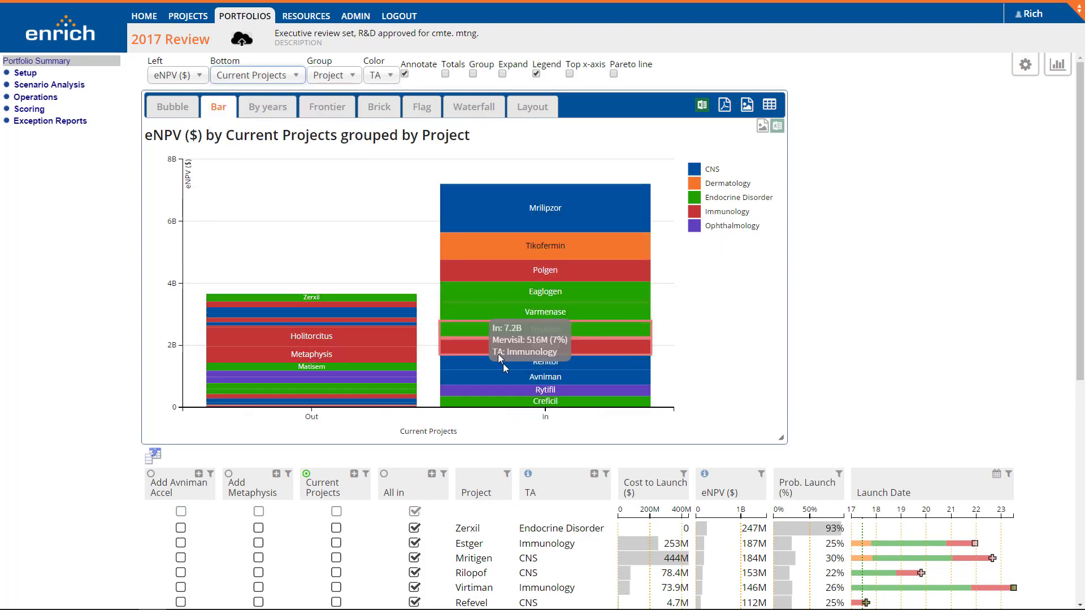
pyautogui.click(546, 482)
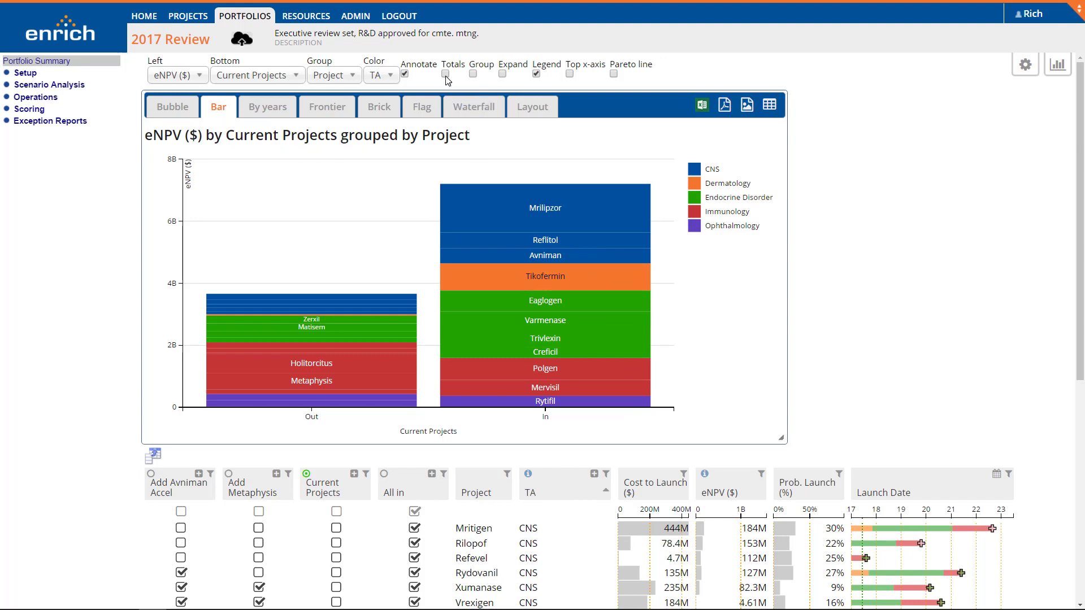
# Colour the bars by Current Projects membership and group them by TA
pyautogui.click(377, 76)
pyautogui.scroll(-5, 412, 168)
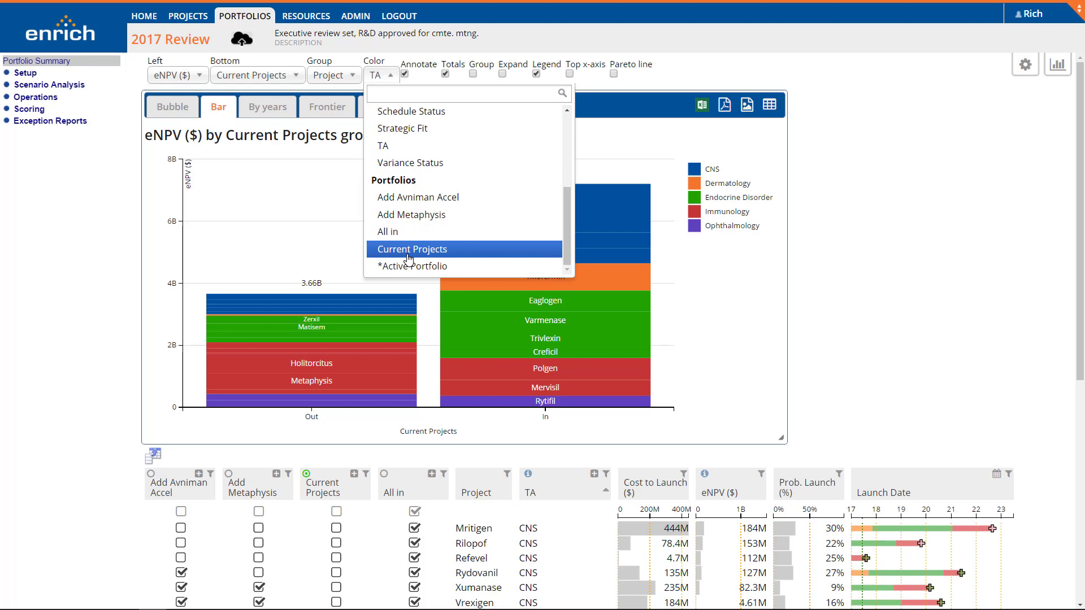
pyautogui.click(409, 250)
pyautogui.click(259, 75)
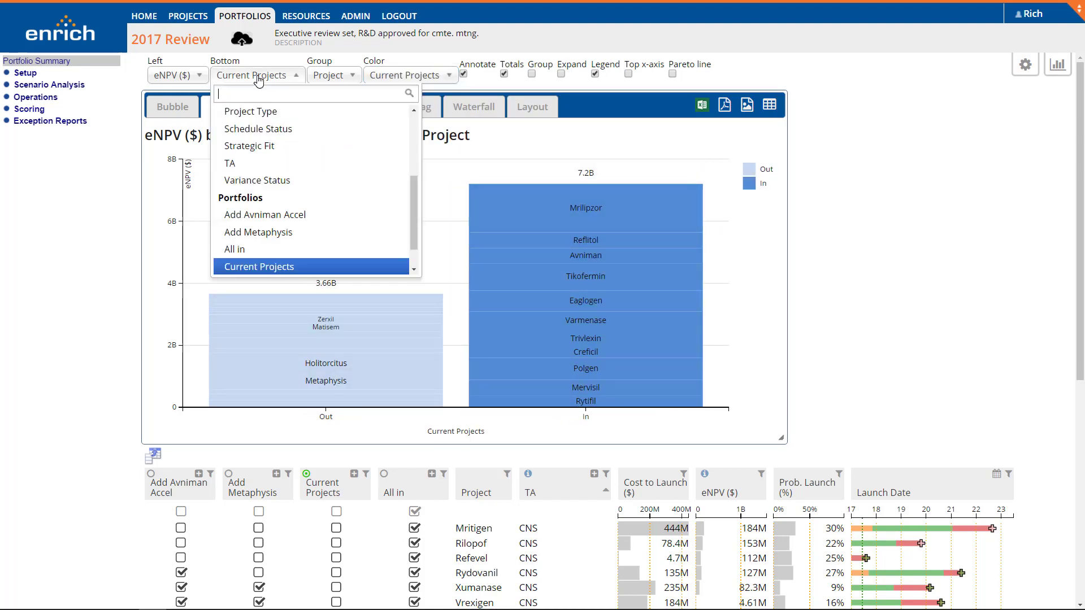
pyautogui.click(259, 169)
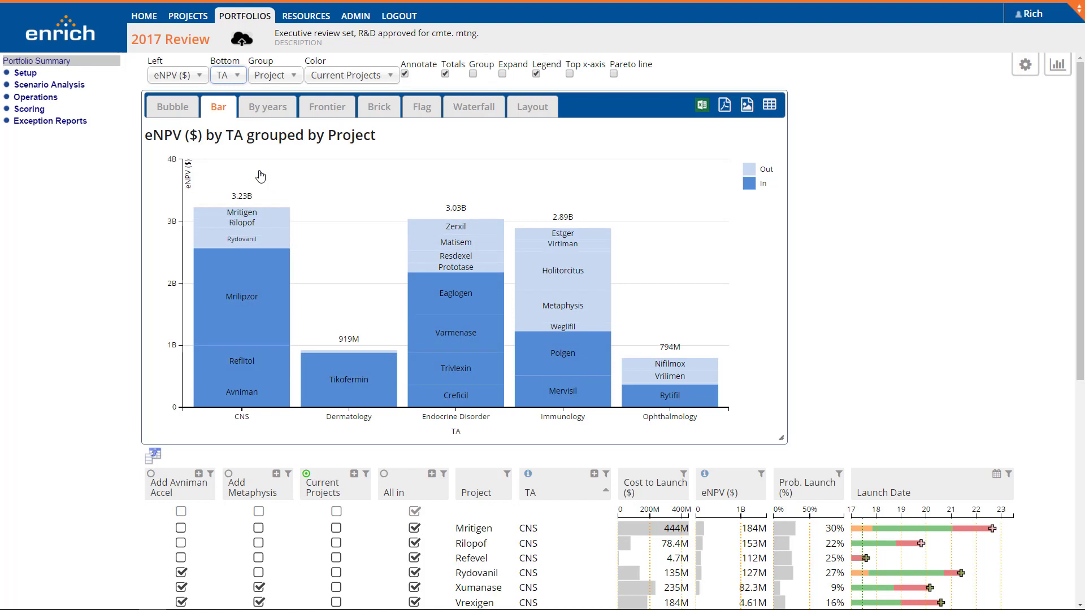
# Adjust the Current Projects filter so both In and Out projects appear
pyautogui.click(366, 475)
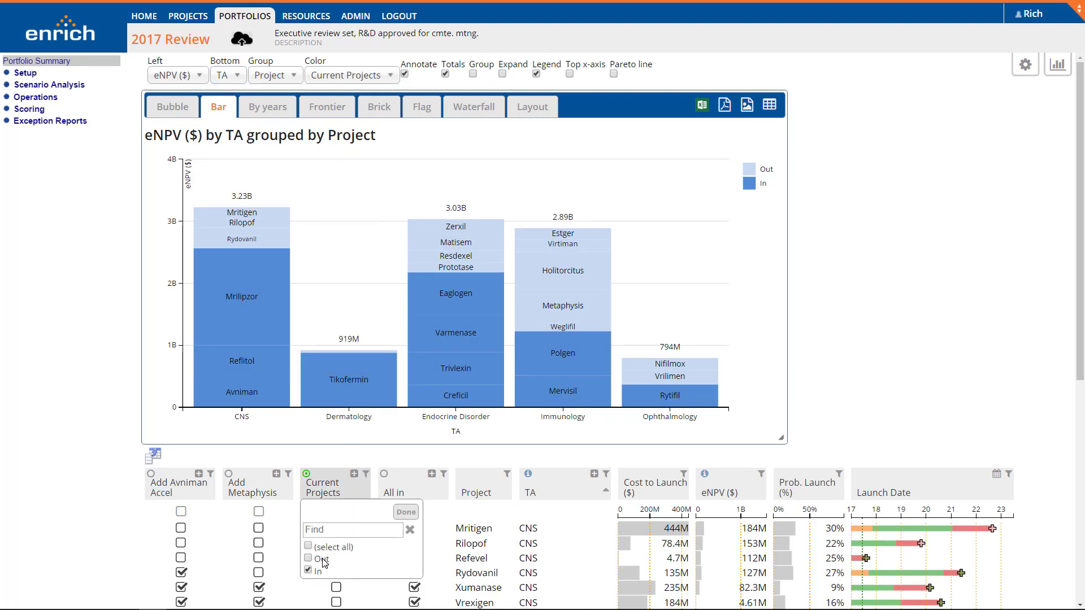
pyautogui.click(406, 513)
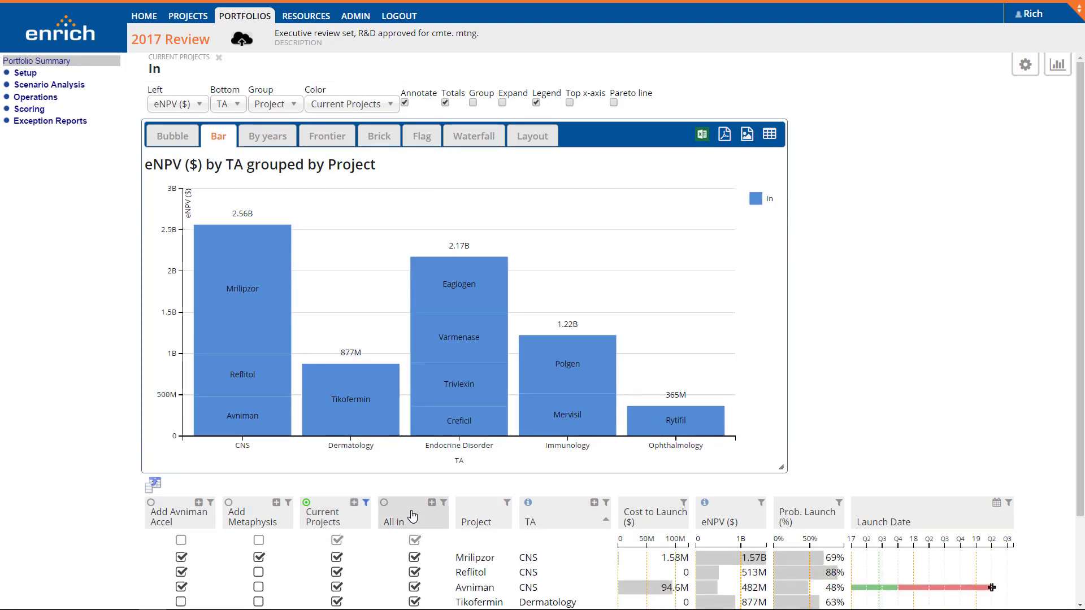
pyautogui.click(365, 505)
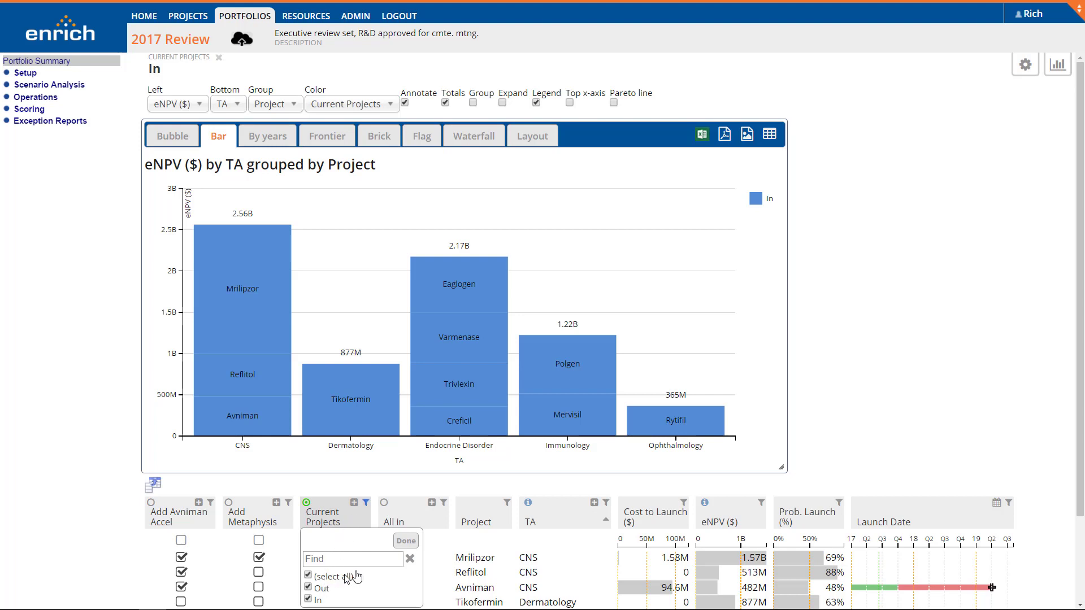
pyautogui.click(406, 541)
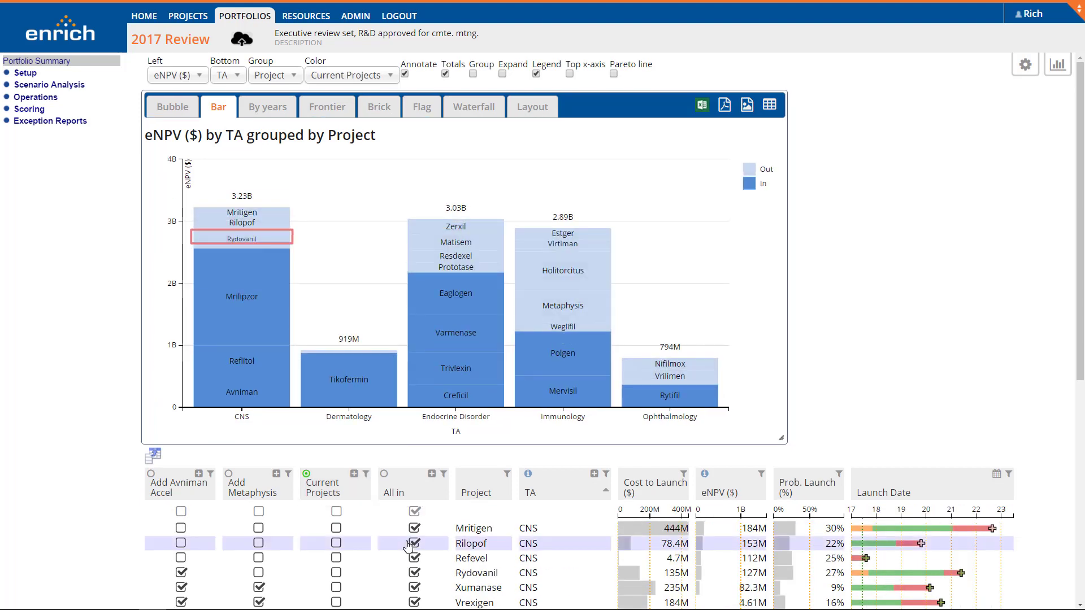
# Plot Current Year Cost ($) with *All Portfolios along the horizontal axis
pyautogui.click(184, 82)
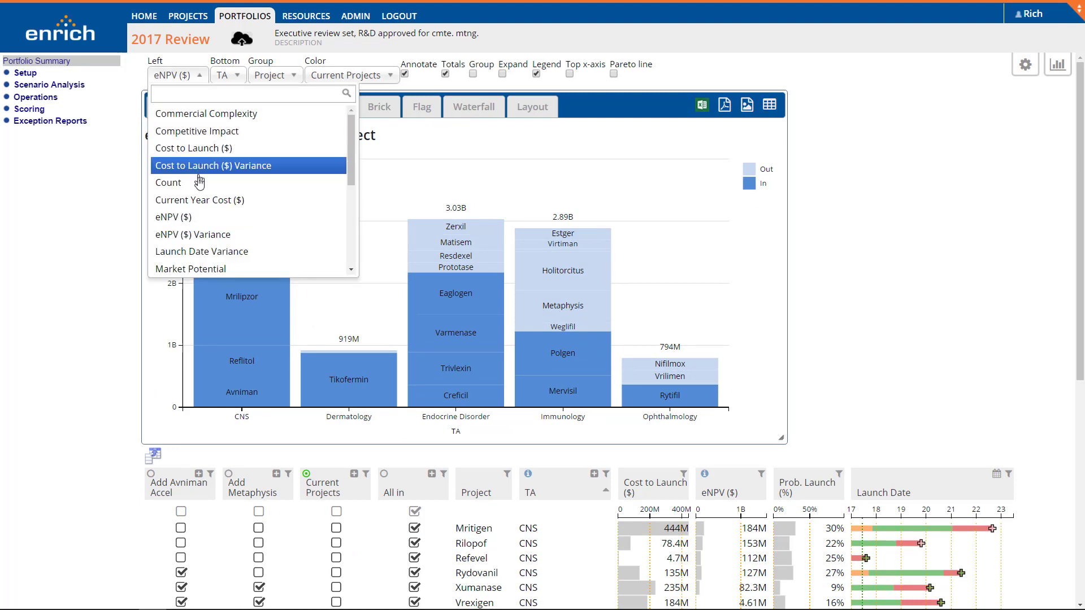
pyautogui.click(201, 201)
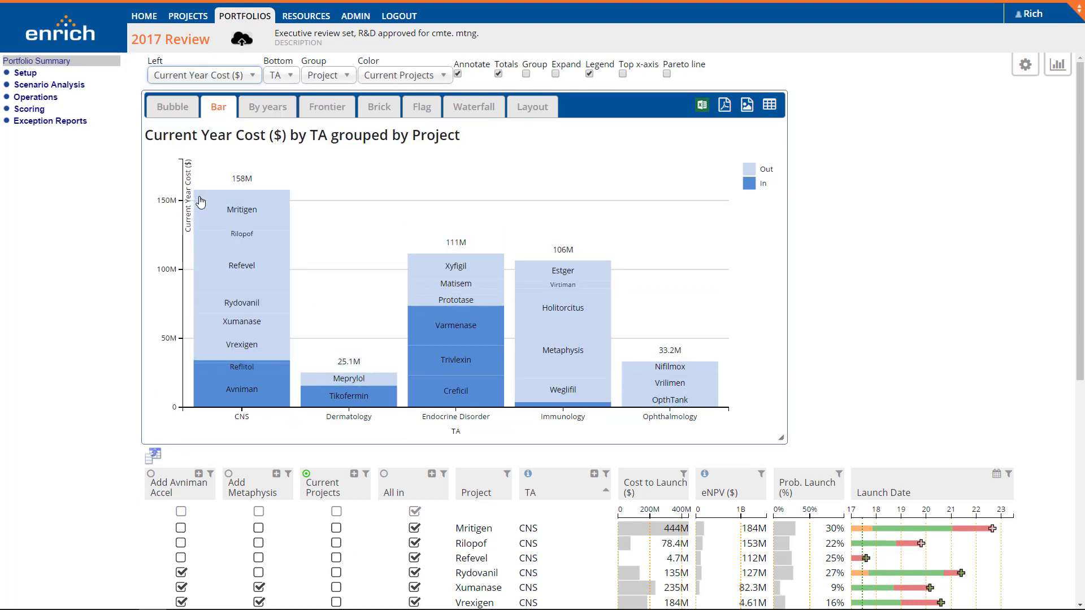
pyautogui.click(282, 76)
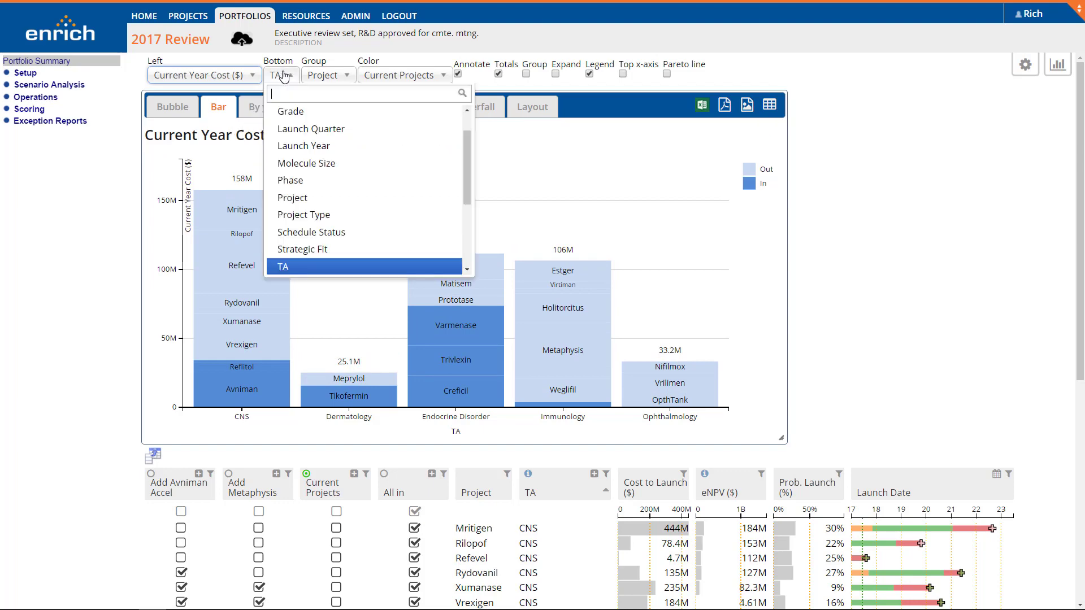
pyautogui.scroll(-3, 299, 178)
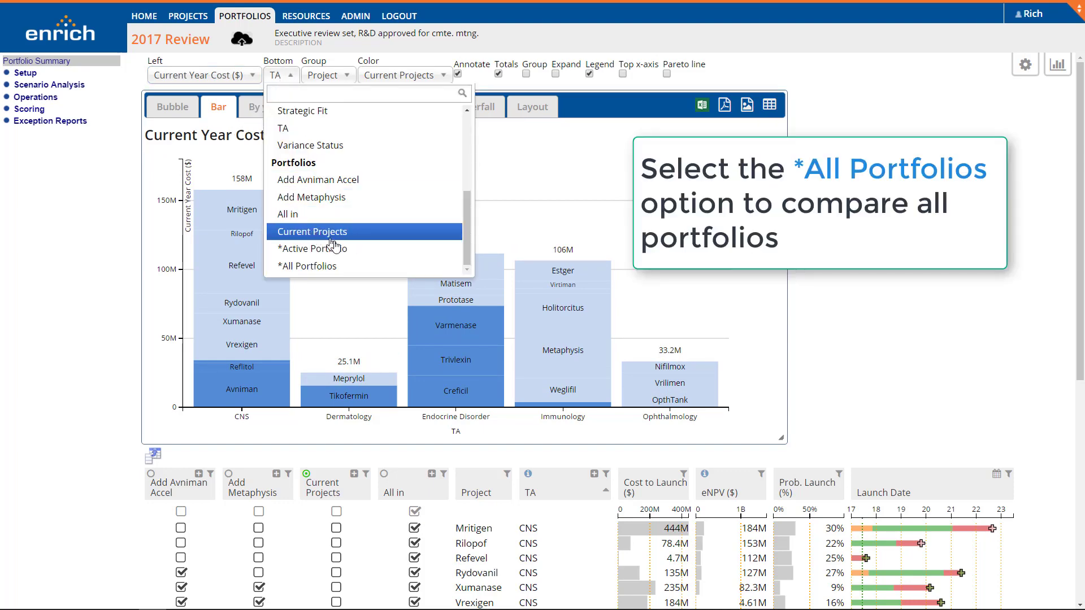
pyautogui.click(383, 272)
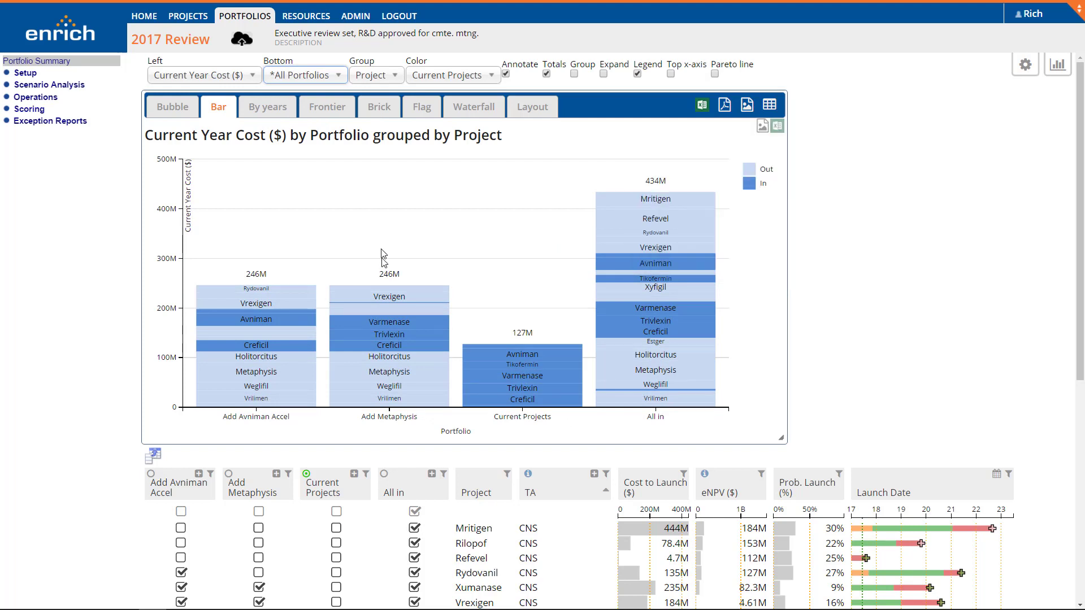
# Colour the Current Year Cost bars by project and group them by TA
pyautogui.click(434, 77)
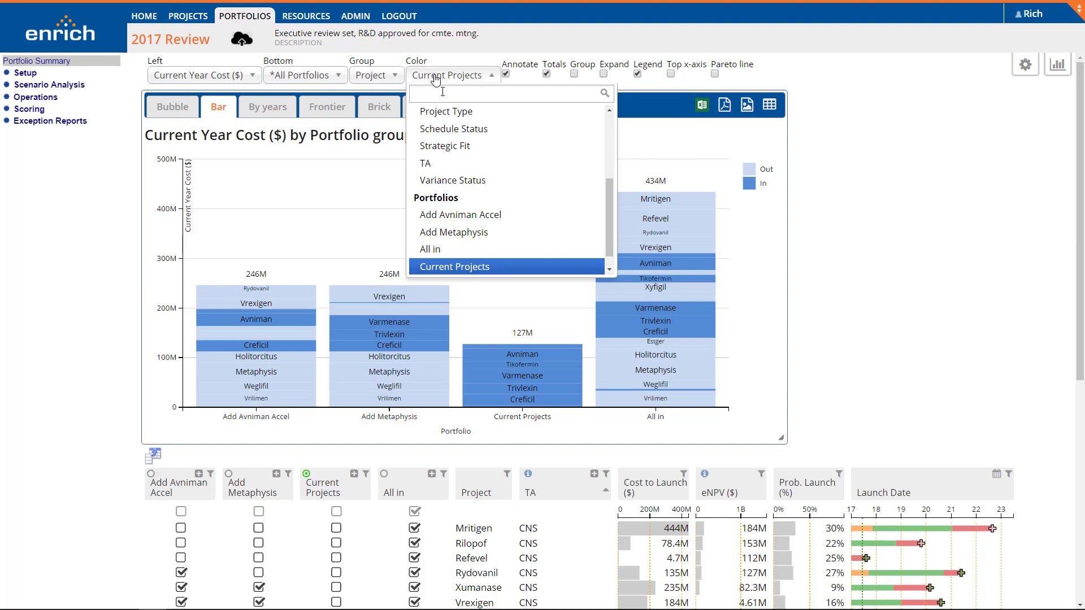
pyautogui.scroll(2, 452, 141)
pyautogui.click(457, 166)
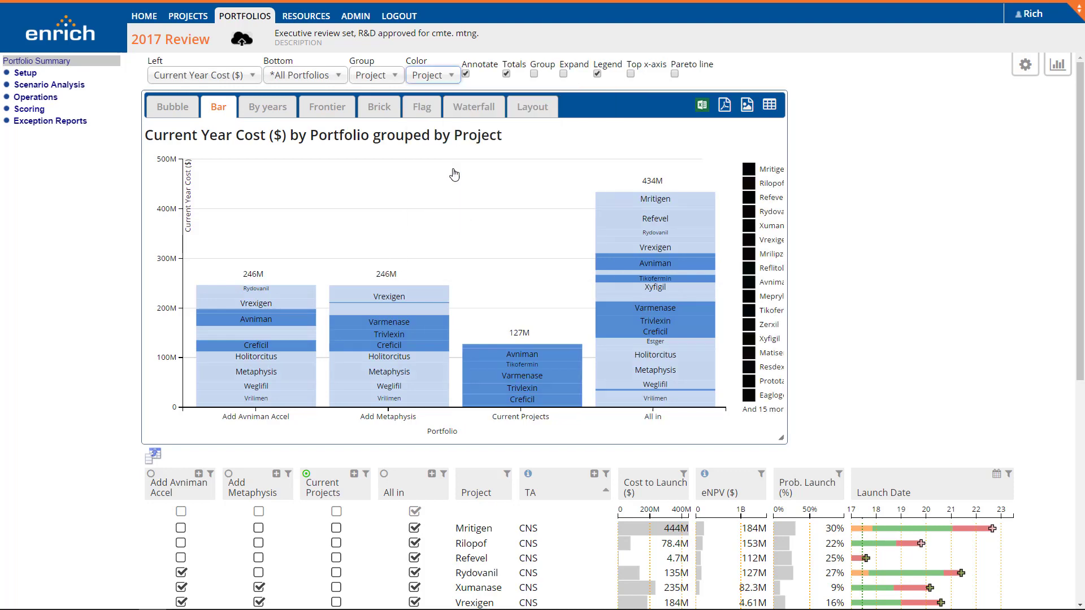
pyautogui.click(374, 80)
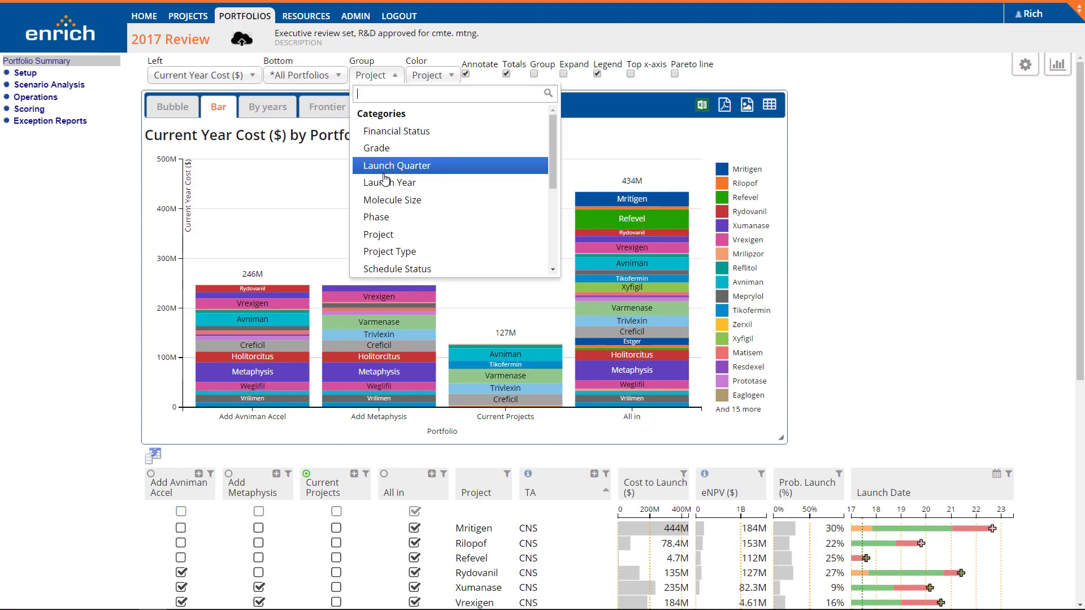
pyautogui.scroll(-2, 384, 178)
pyautogui.click(379, 233)
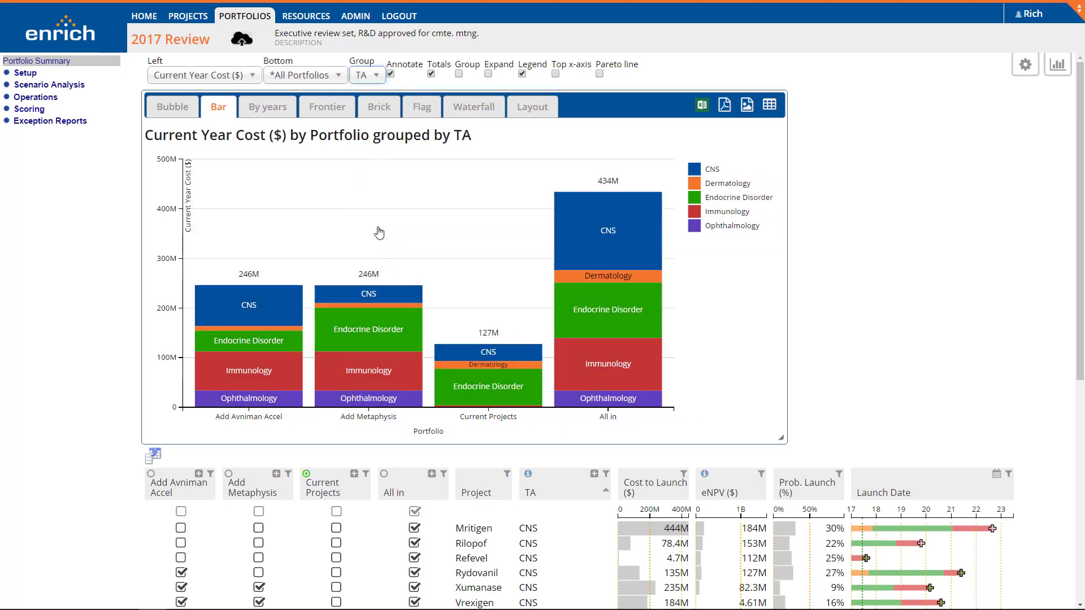
# Show side-by-side portfolio bars per TA without totals, then open the By years chart
pyautogui.click(313, 84)
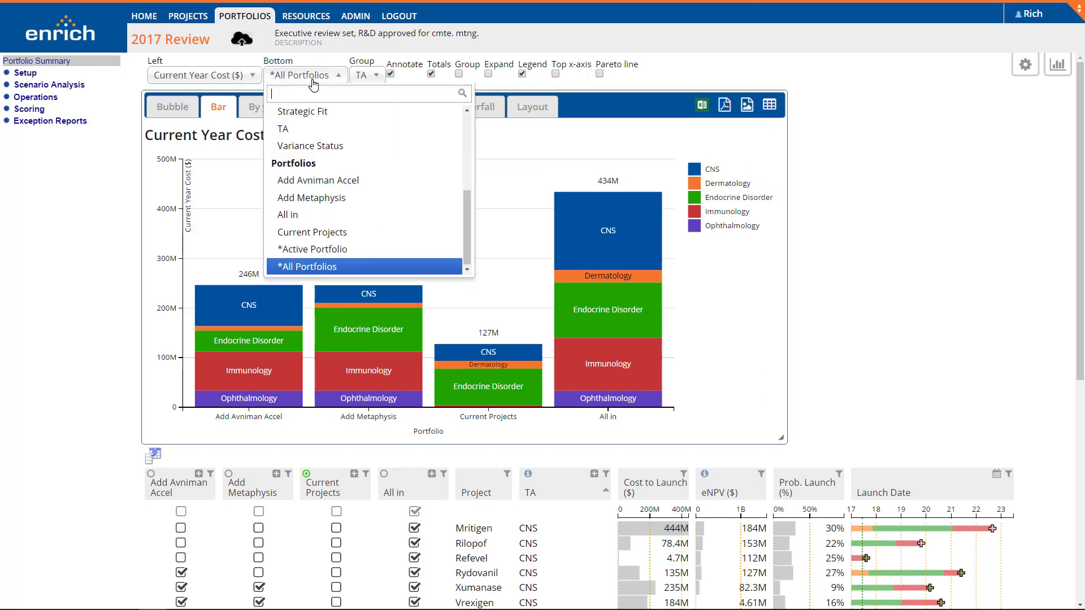
pyautogui.click(311, 131)
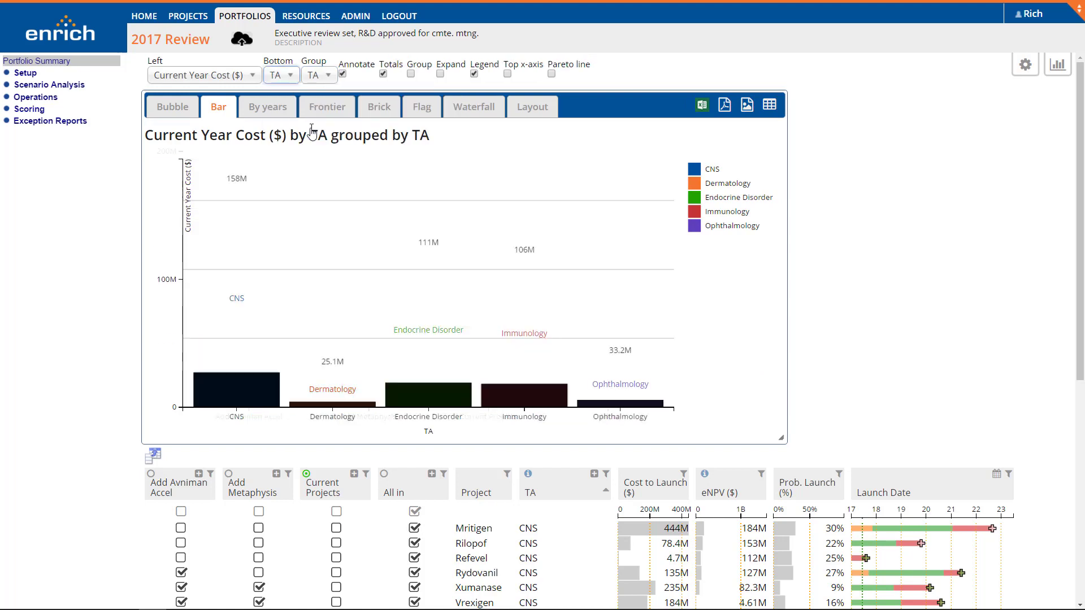
pyautogui.click(315, 79)
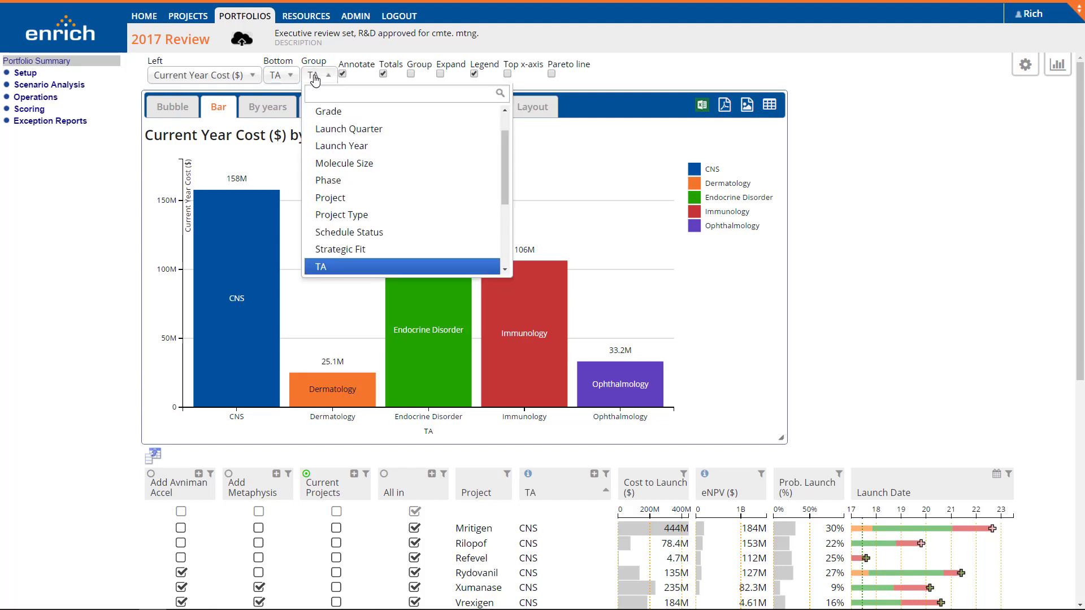
pyautogui.scroll(-3, 327, 188)
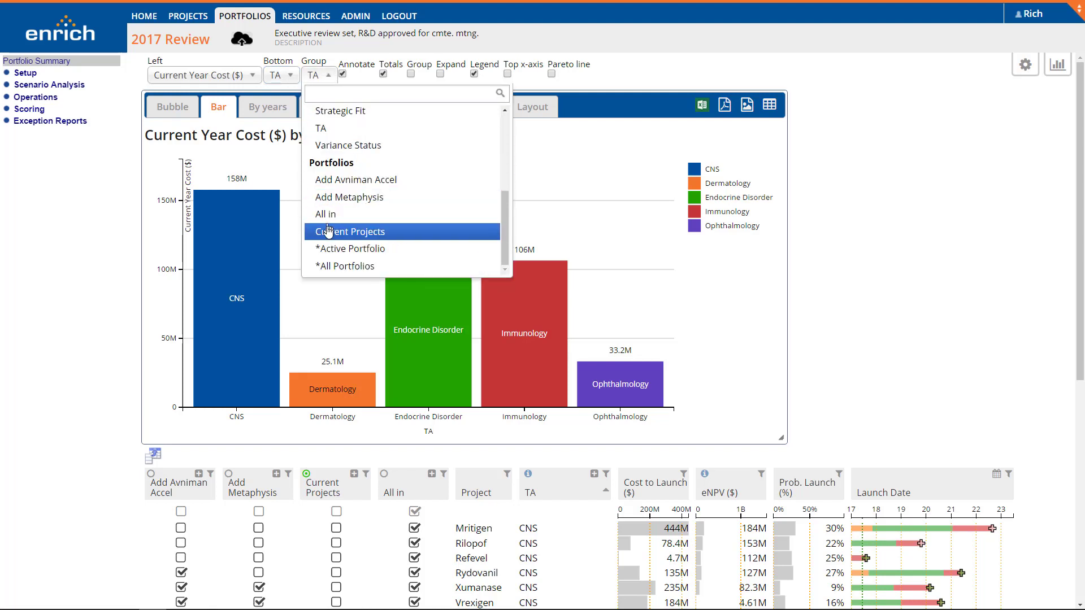
pyautogui.click(332, 267)
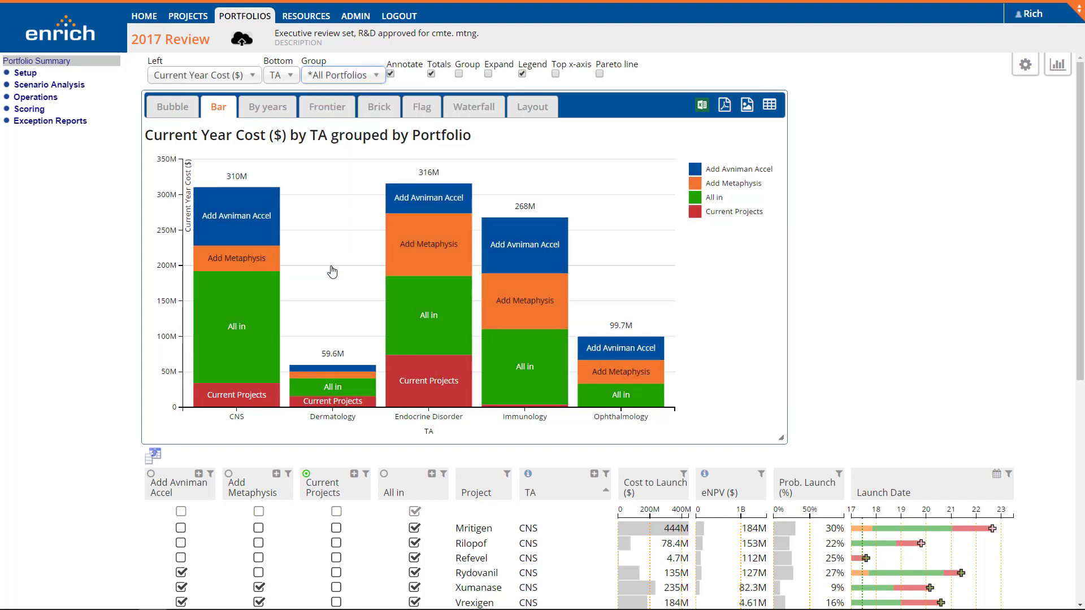
pyautogui.click(458, 74)
pyautogui.click(433, 74)
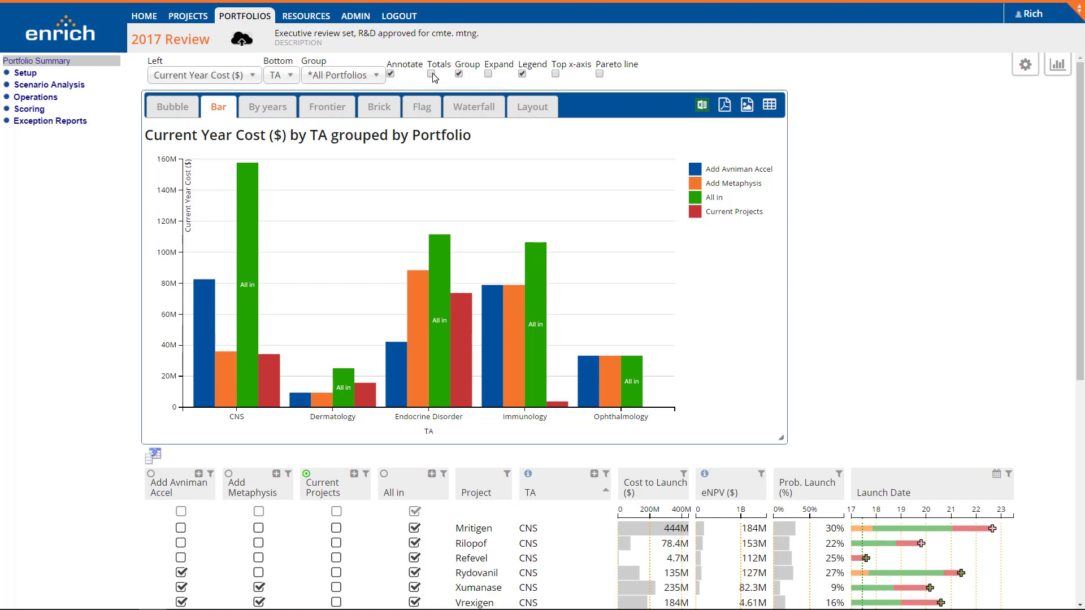
pyautogui.click(256, 98)
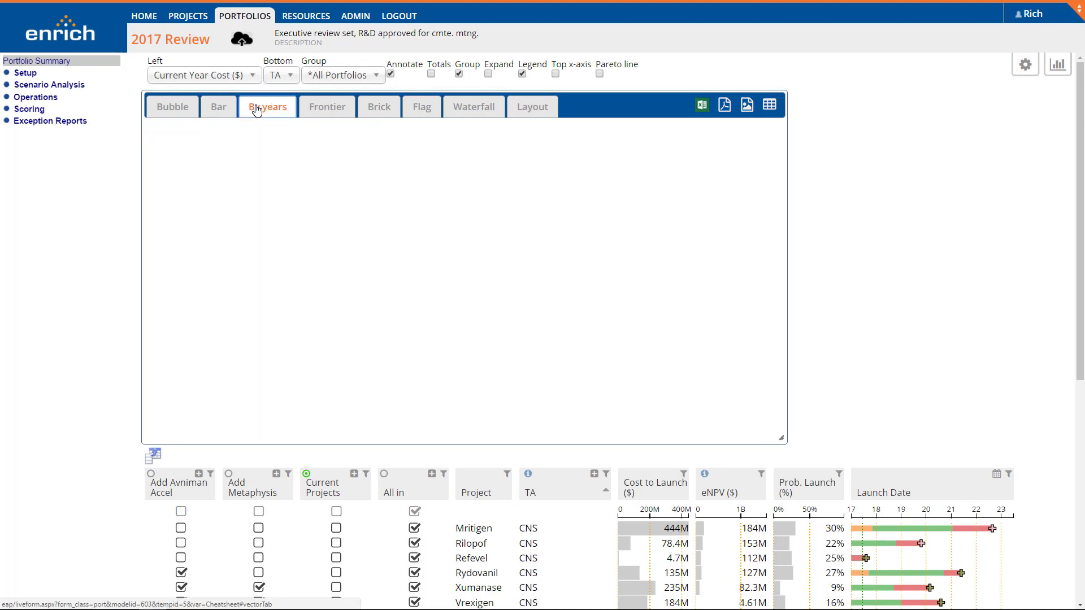
# Plot yearly Risked Revenue as lines per portfolio against the Revenue Target
pyautogui.click(185, 79)
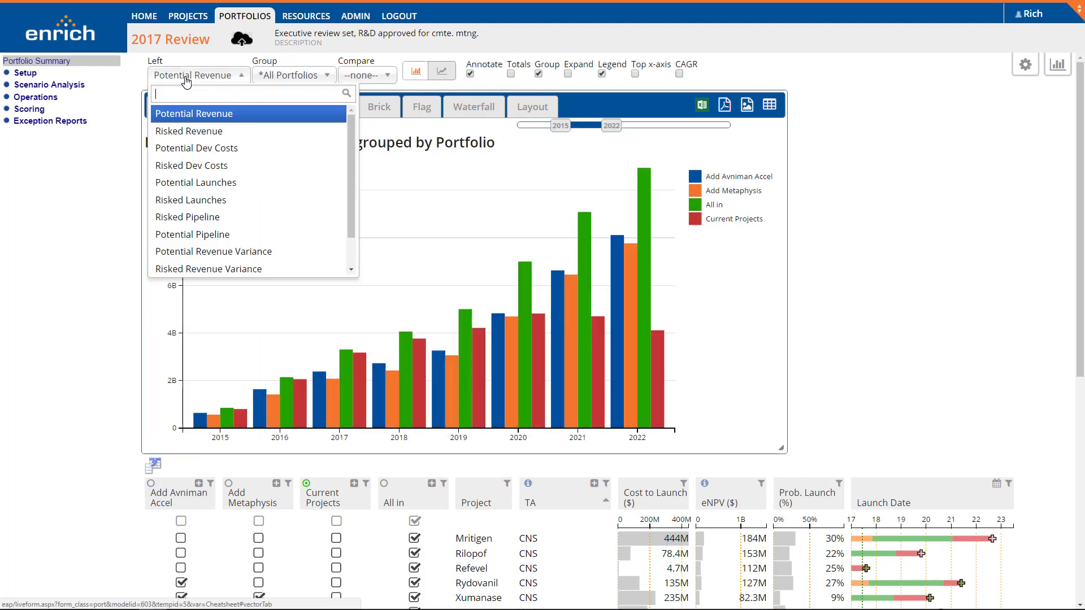
pyautogui.click(175, 131)
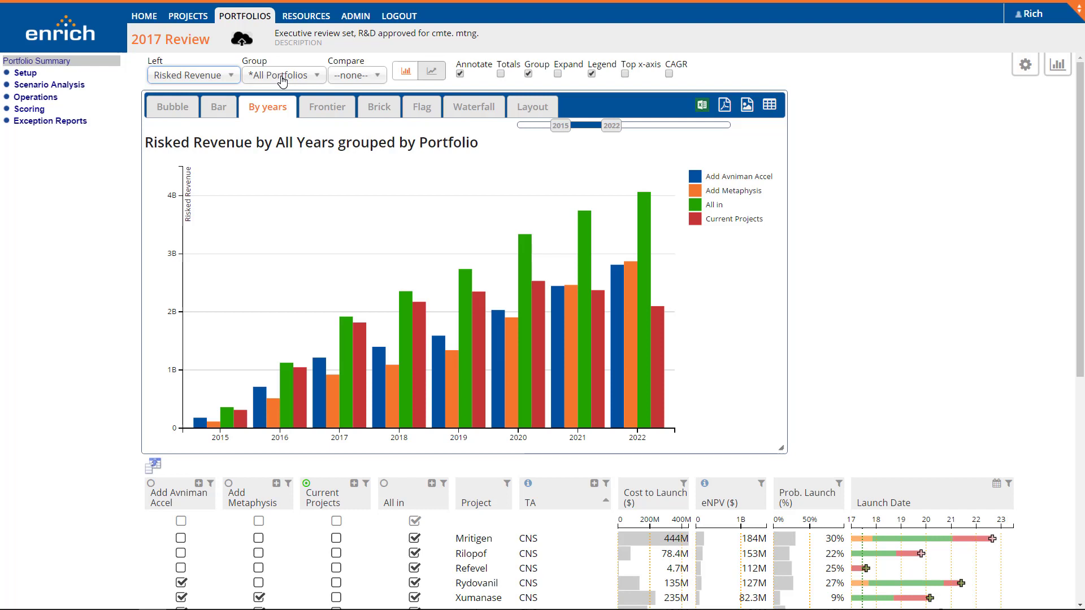
pyautogui.click(345, 76)
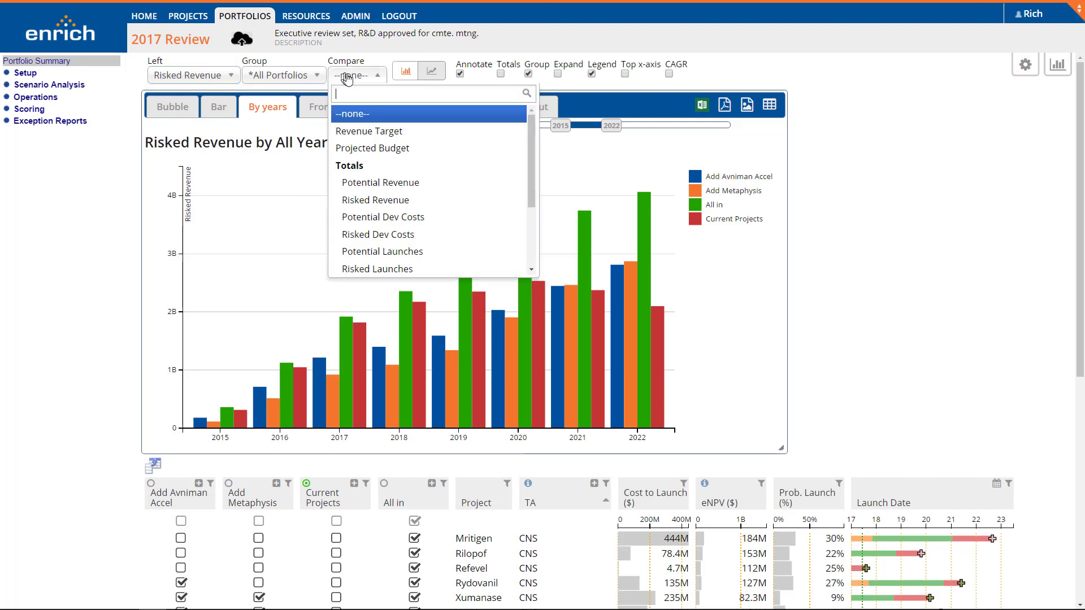
pyautogui.click(357, 133)
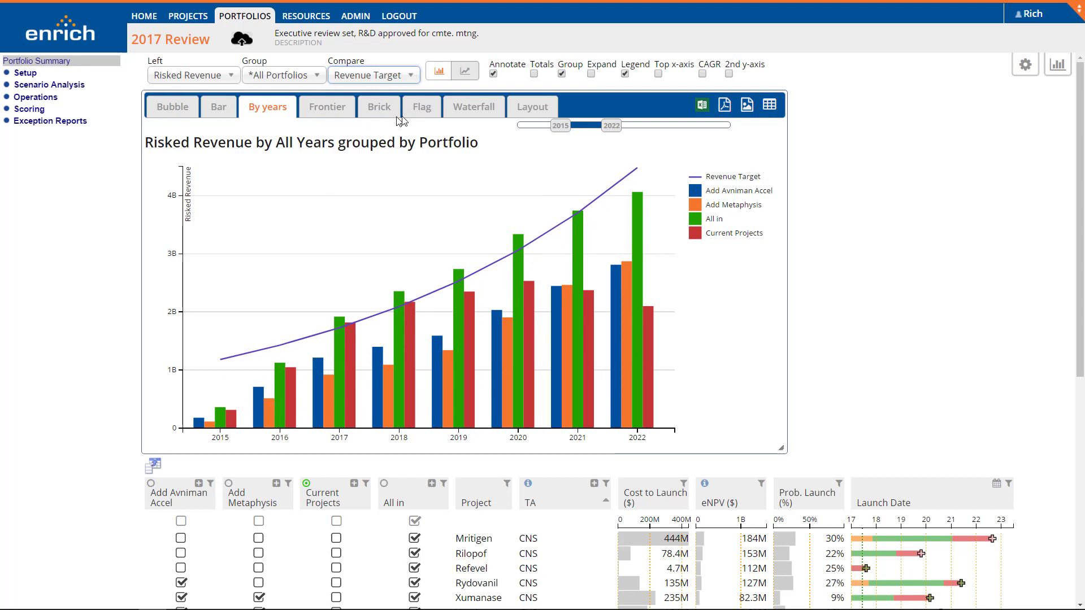
pyautogui.click(464, 73)
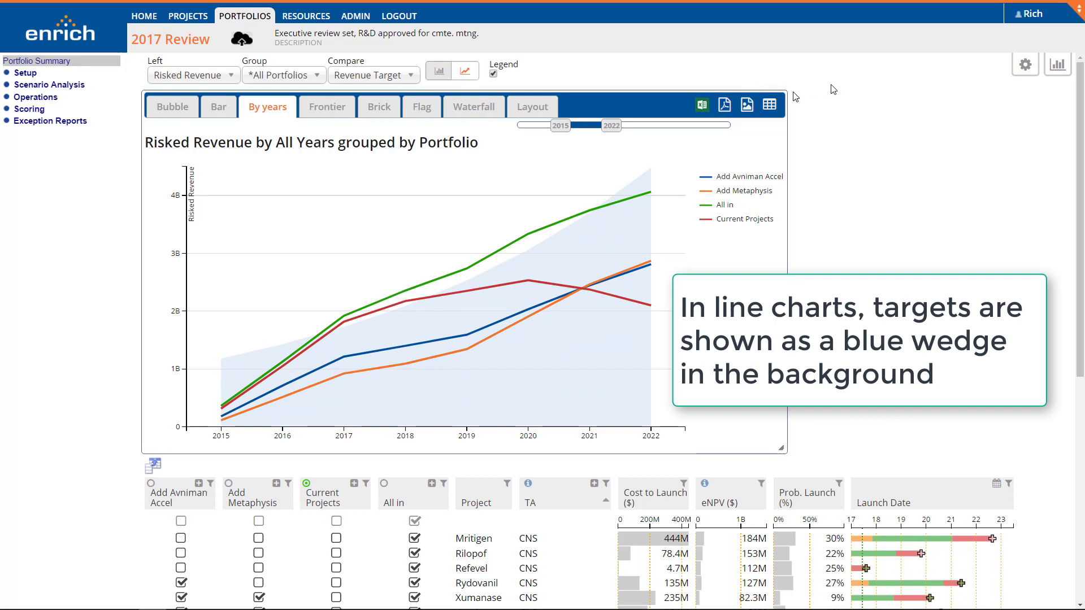
# Save the Risked Revenue chart as the Portfolio Revenue view
pyautogui.click(1058, 64)
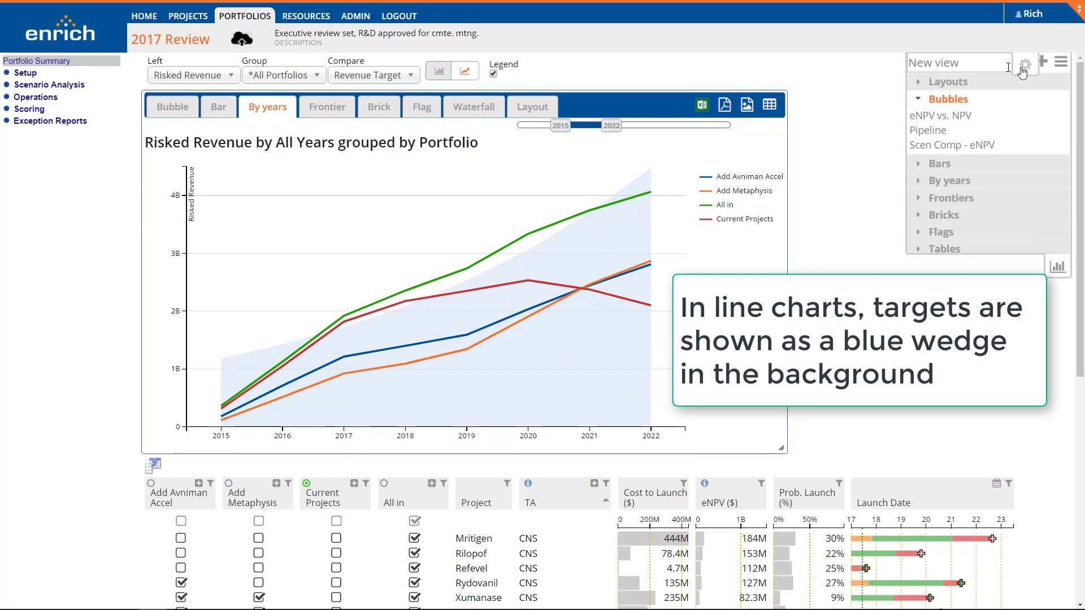
pyautogui.click(936, 64)
pyautogui.write('Por')
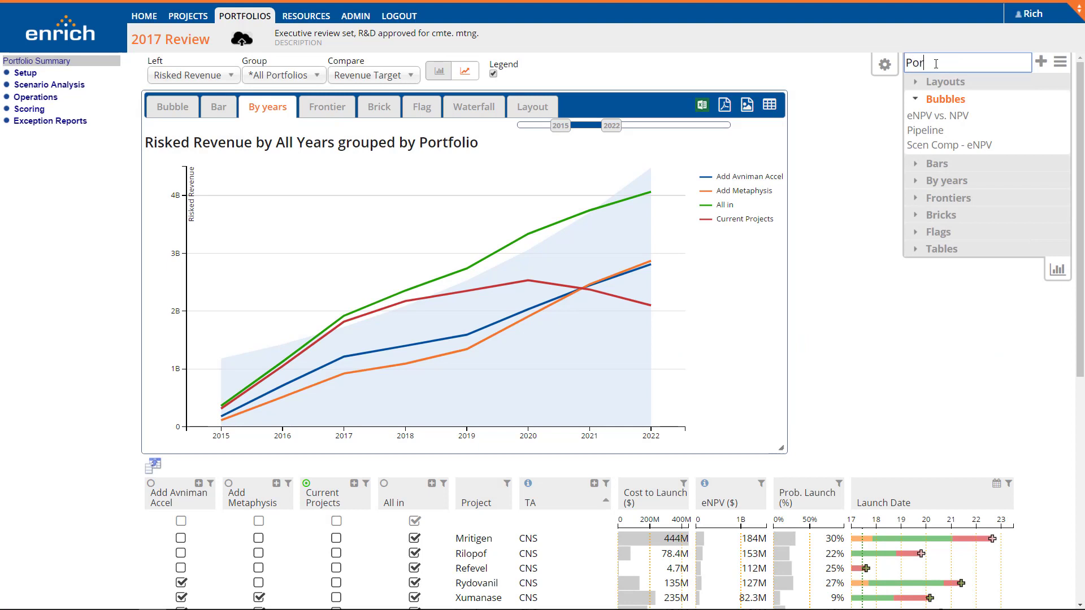
pyautogui.write('tfolio Revenue')
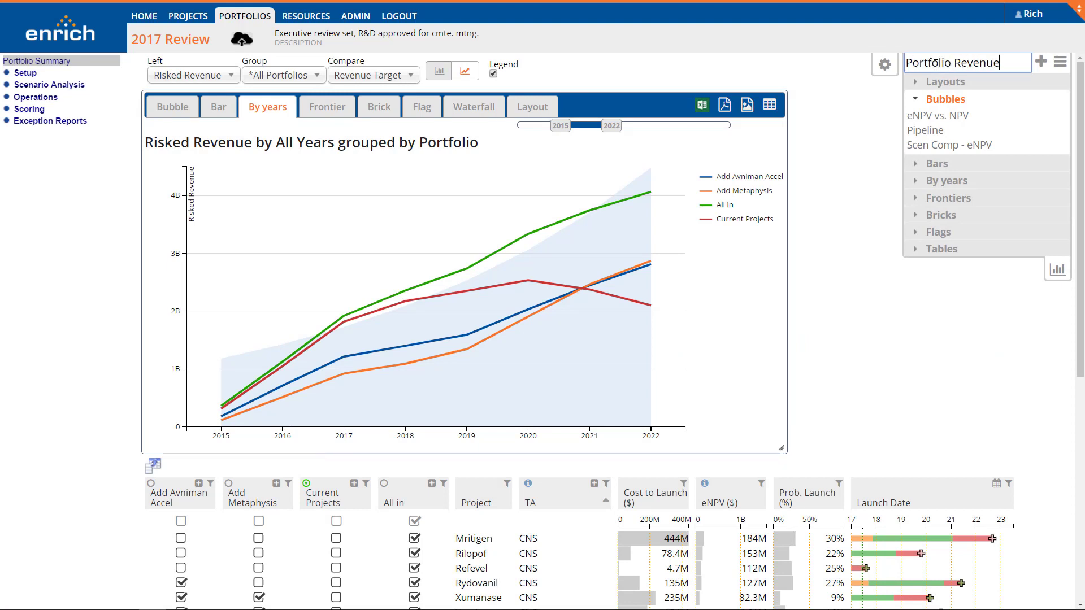
pyautogui.press('Return')
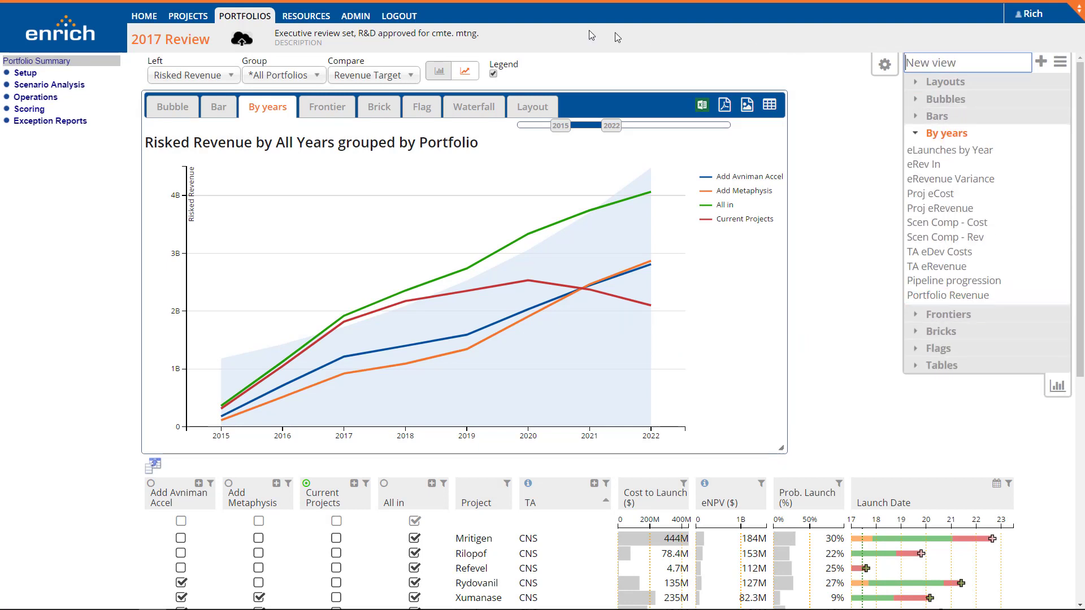
# Chart Risked Dev Costs against Projected Budget, save it as 'Portfolio Cost', and open the bubble chart
pyautogui.click(176, 79)
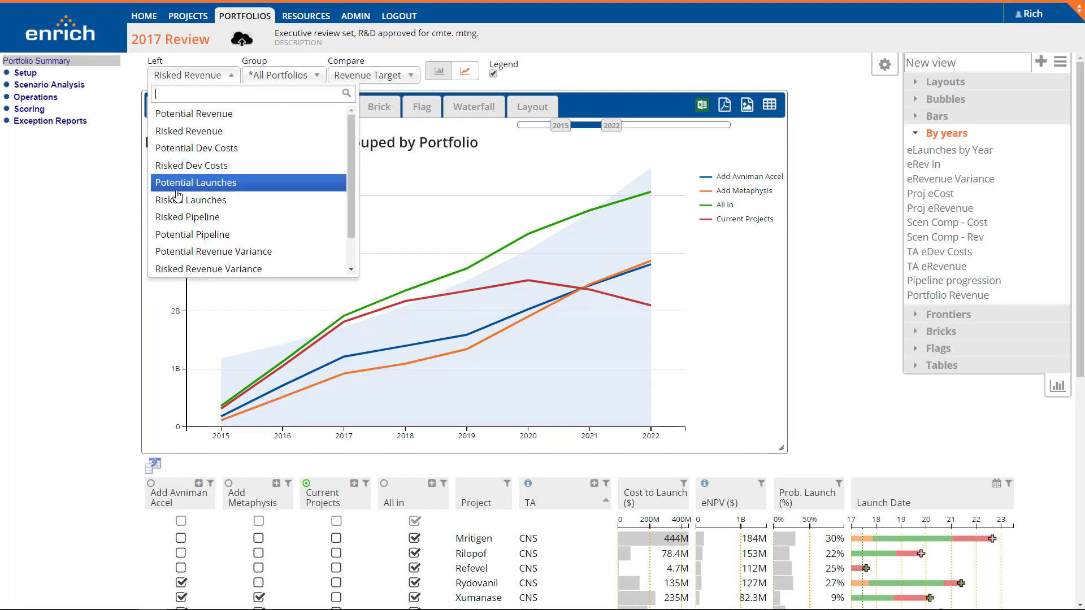
pyautogui.click(178, 166)
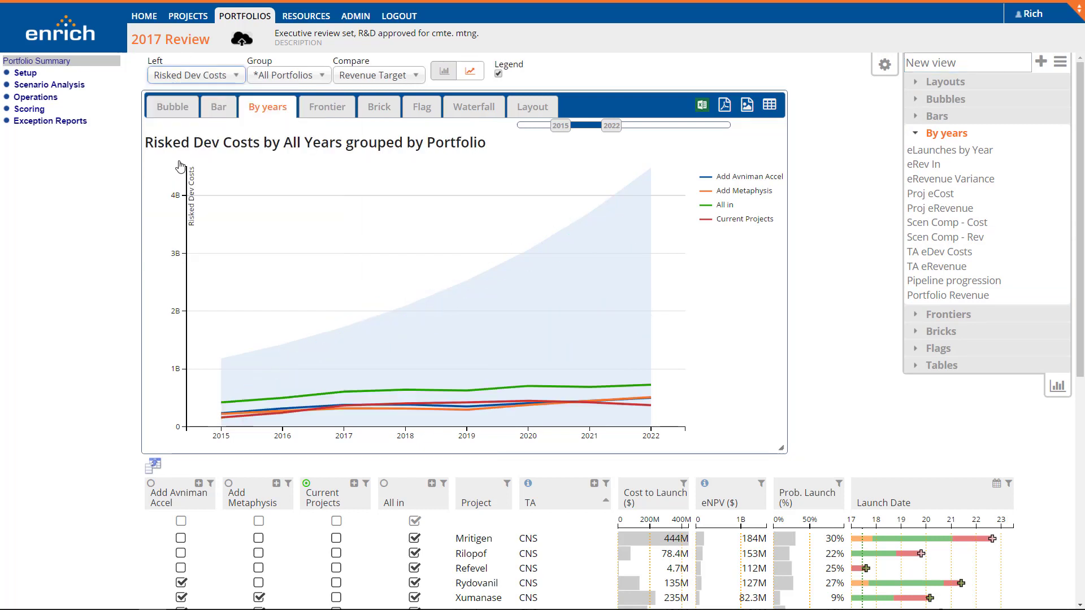
pyautogui.click(384, 78)
pyautogui.click(379, 148)
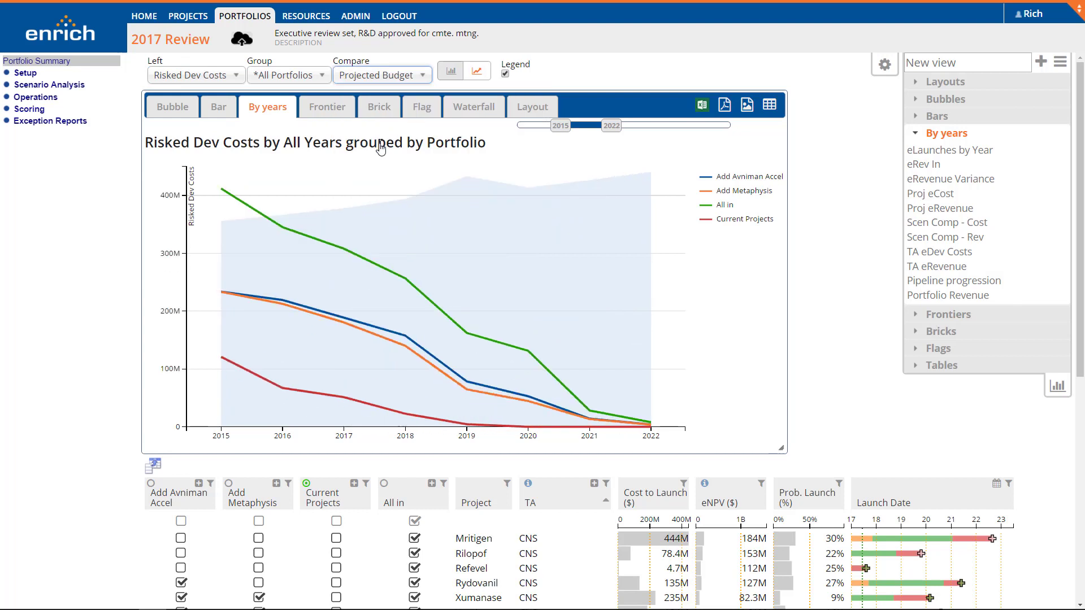
pyautogui.click(917, 65)
pyautogui.write('Portfolio Cost')
pyautogui.press('Return')
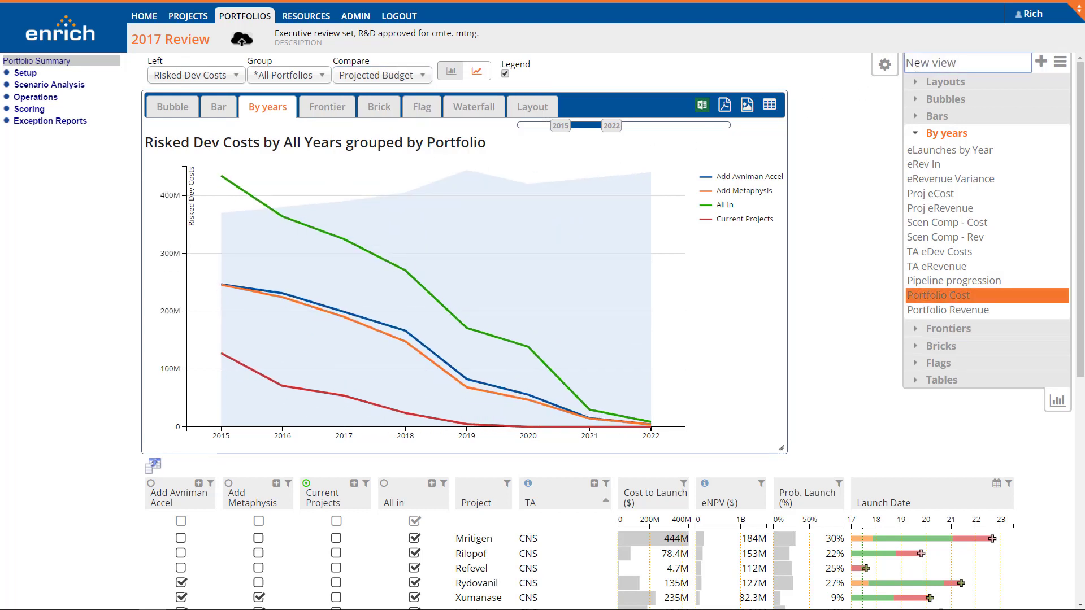
pyautogui.click(176, 107)
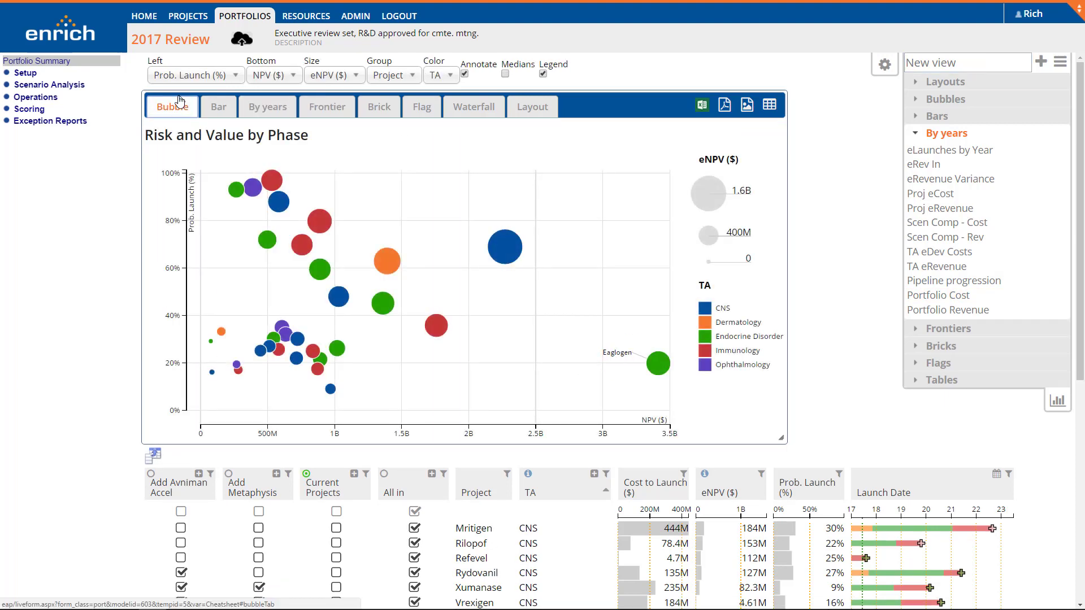
# Plot bubbles of eNPV ($) versus Current Year Cost ($), sized by NPV ($), one per portfolio
pyautogui.click(195, 75)
pyautogui.click(181, 121)
pyautogui.click(238, 76)
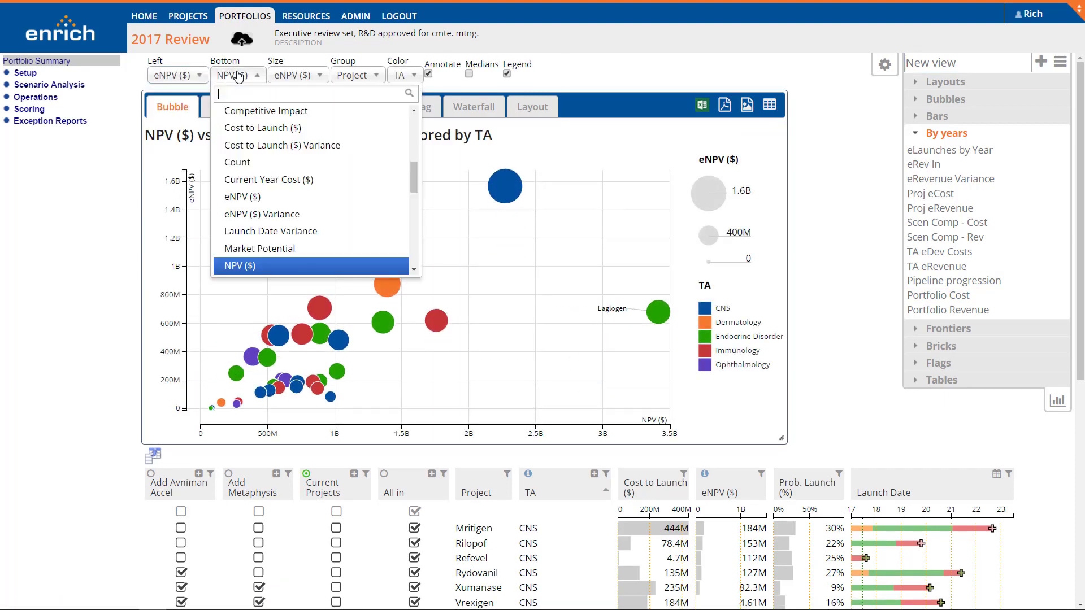
pyautogui.click(265, 180)
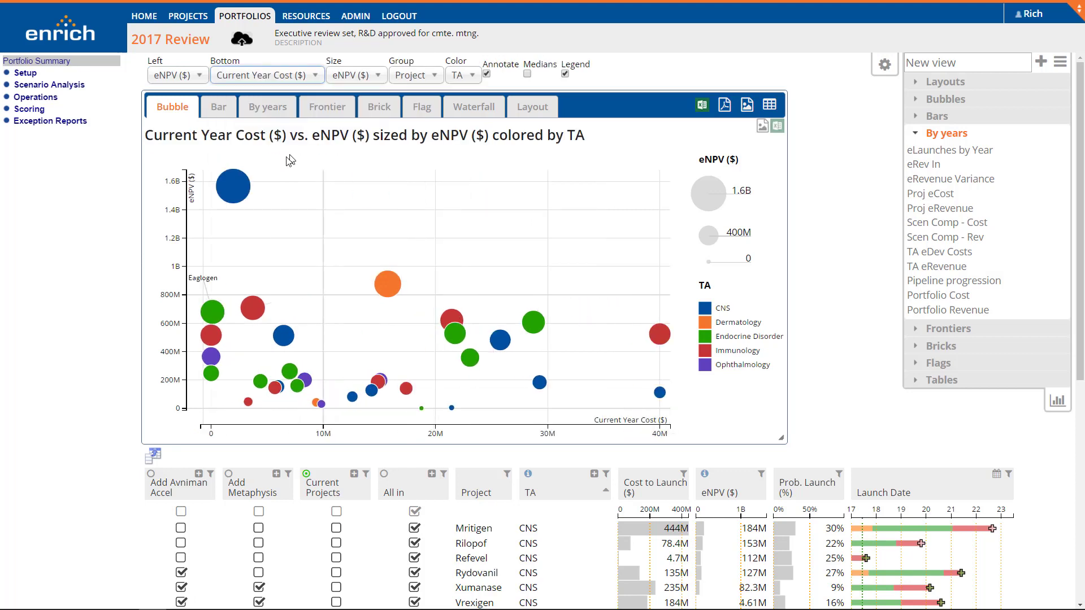
pyautogui.click(363, 81)
pyautogui.scroll(-2, 387, 199)
pyautogui.click(373, 213)
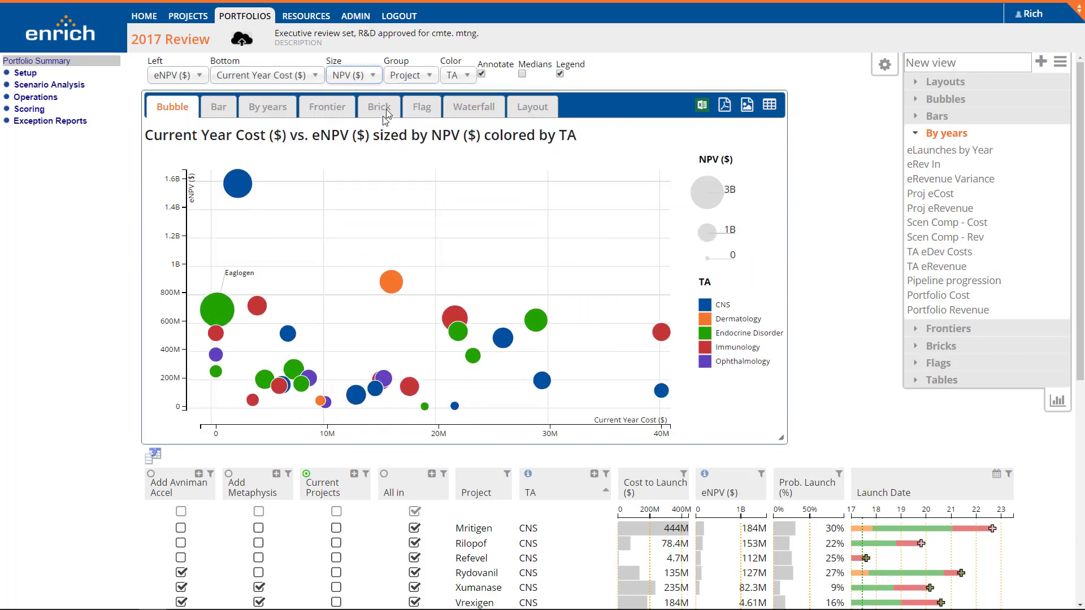
pyautogui.click(415, 81)
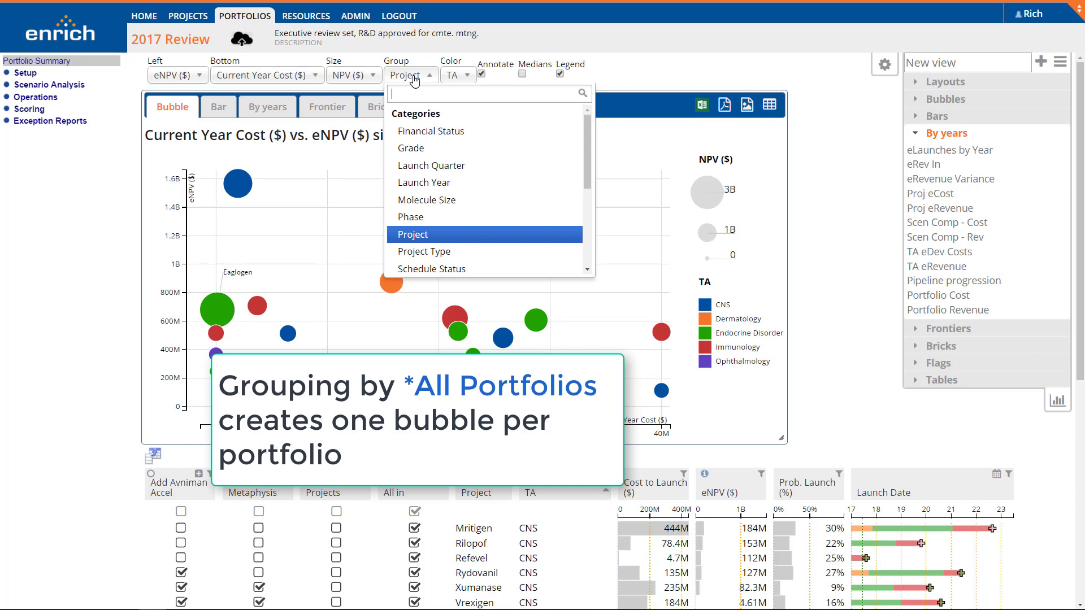
pyautogui.scroll(-3, 442, 173)
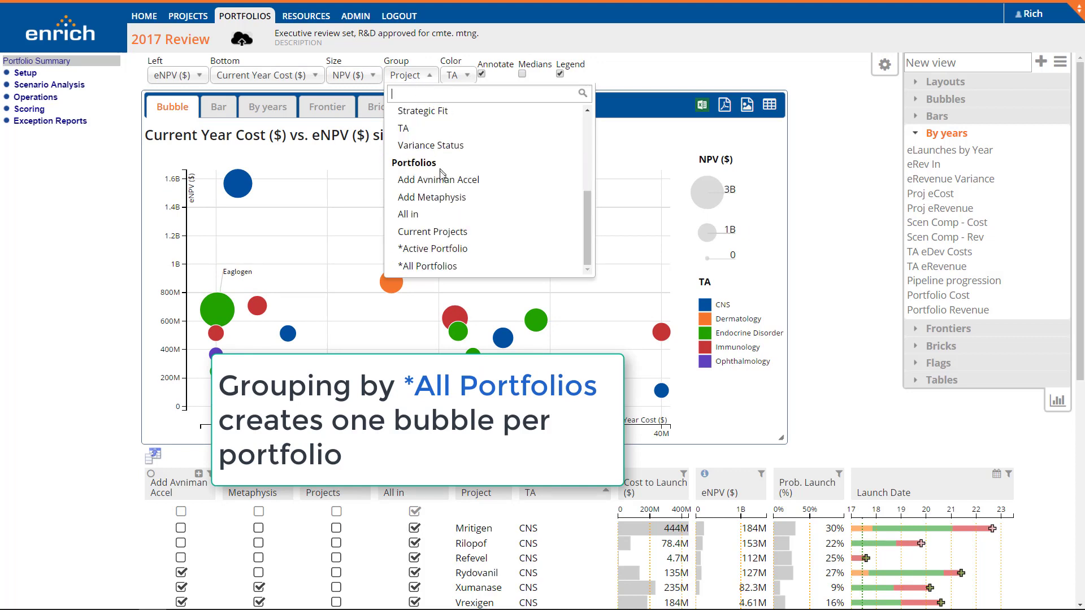
pyautogui.click(442, 266)
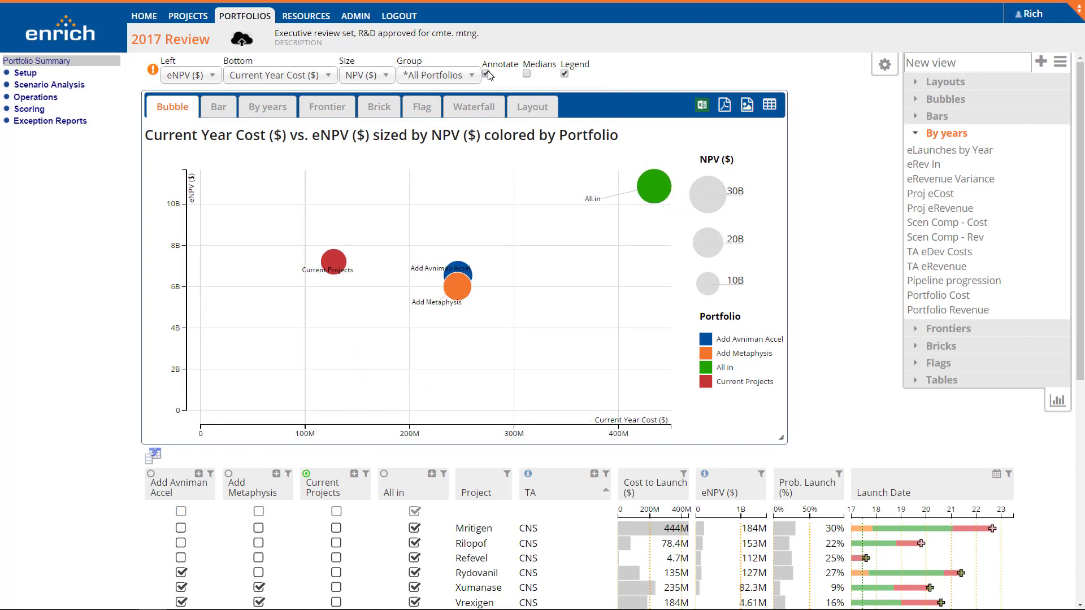
# Retitle the bubble chart 'Portfolio Scenarios'
pyautogui.click(440, 135)
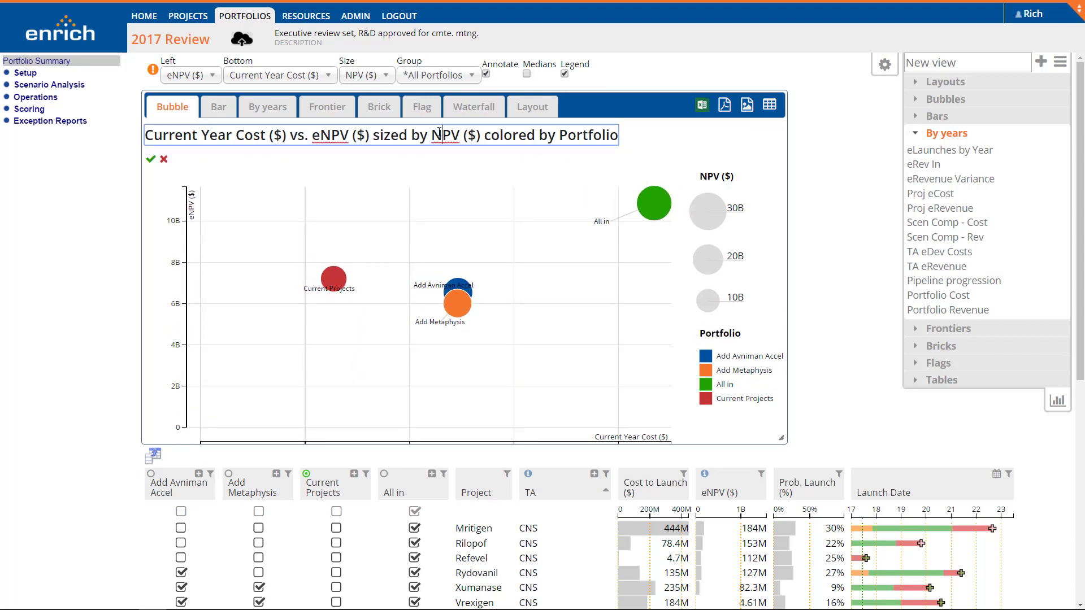
pyautogui.hotkey('ctrl', 'a')
pyautogui.press('BackSpace')
pyautogui.write('Portfolio S')
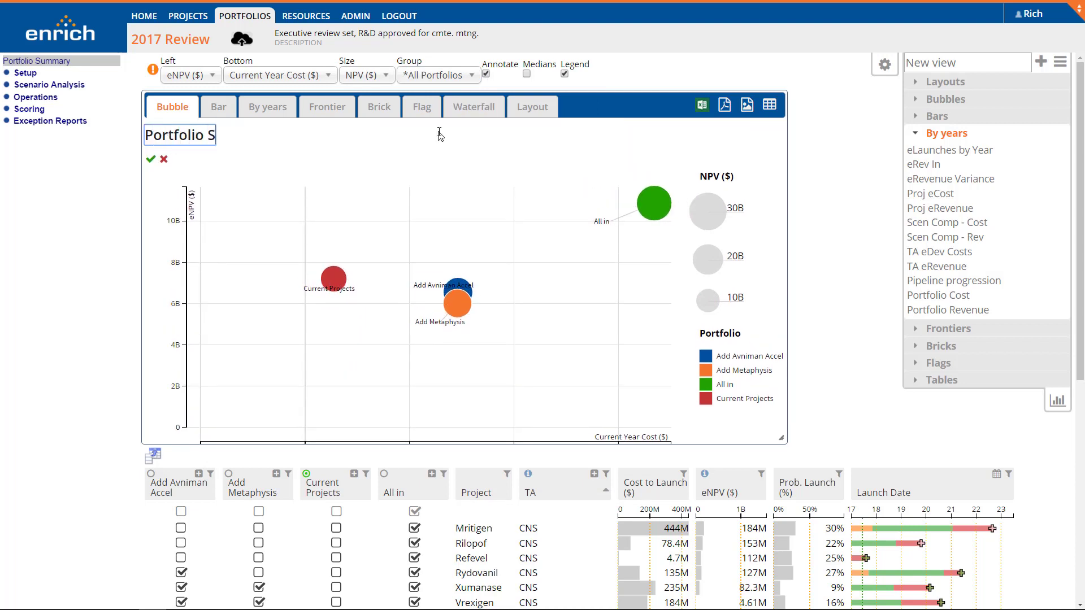
pyautogui.write('cenarios')
pyautogui.press('Return')
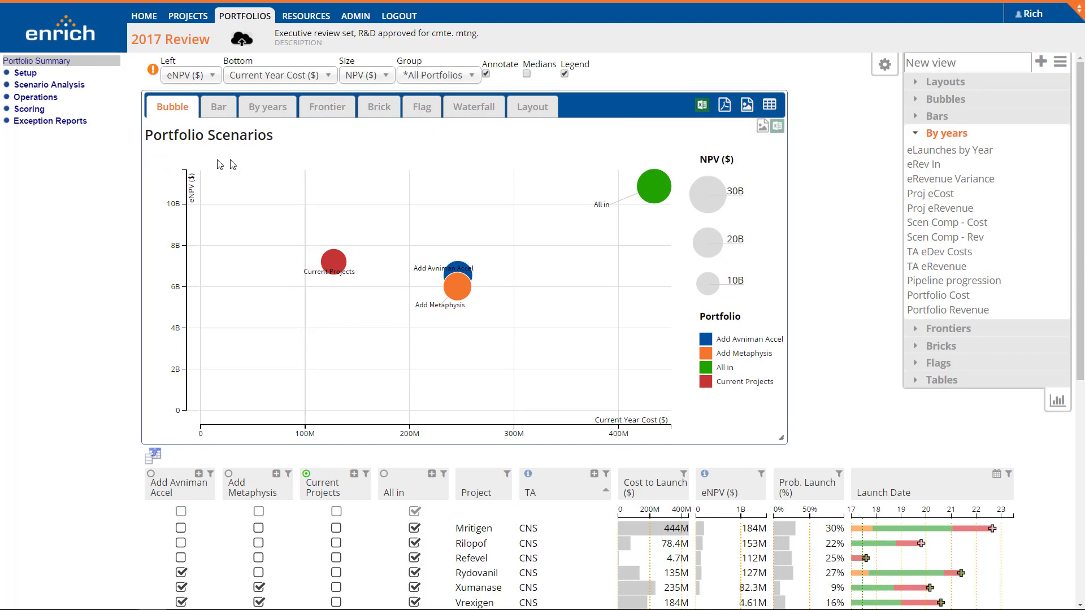
# Save the bubble chart as a new view and bring up the layout templates
pyautogui.click(929, 60)
pyautogui.write('Portfolio Scenarios')
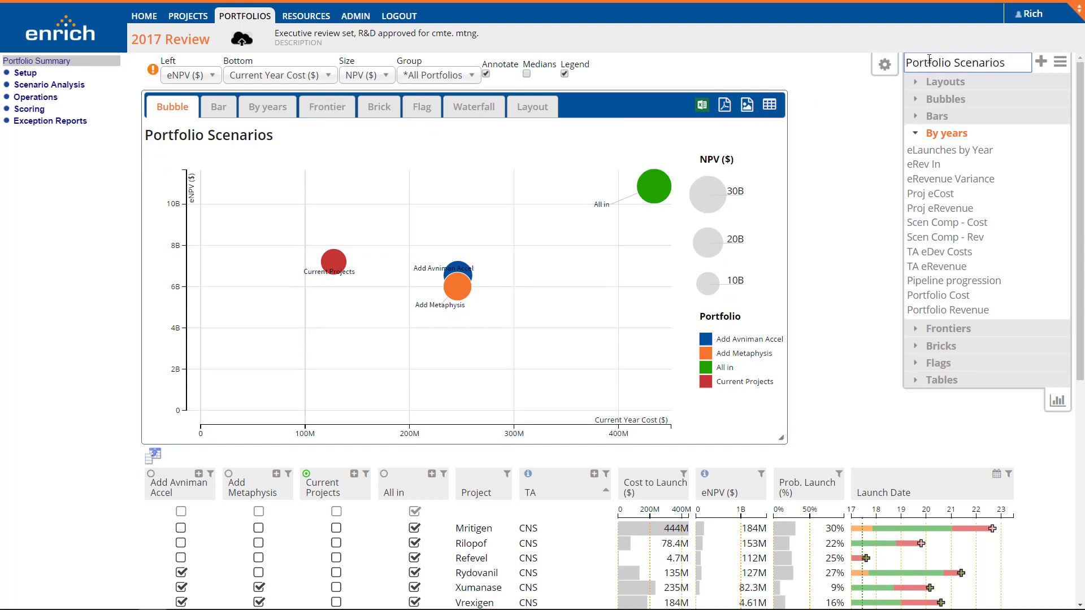
pyautogui.press('Return')
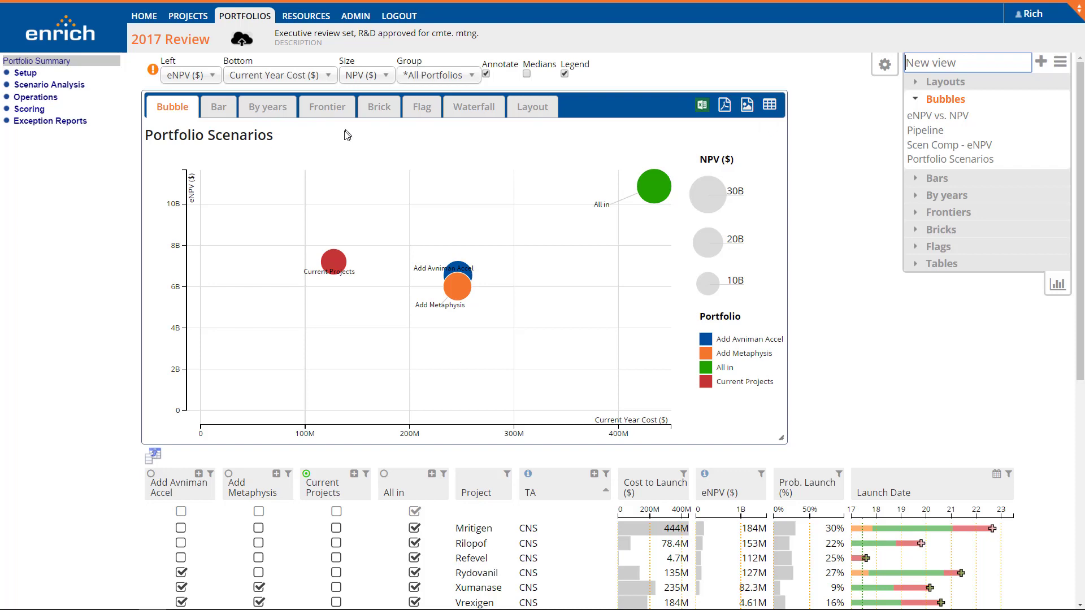
pyautogui.click(527, 110)
pyautogui.click(553, 66)
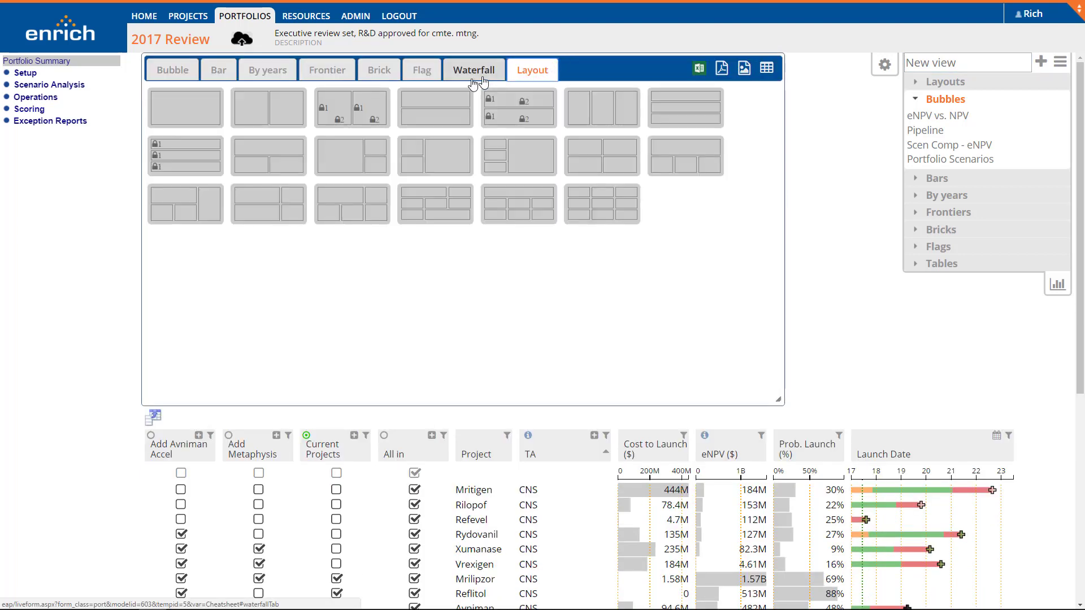
# Apply the three-row template with Portfolio Scenarios on top, Portfolio Revenue middle, Portfolio Cost bottom
pyautogui.click(682, 107)
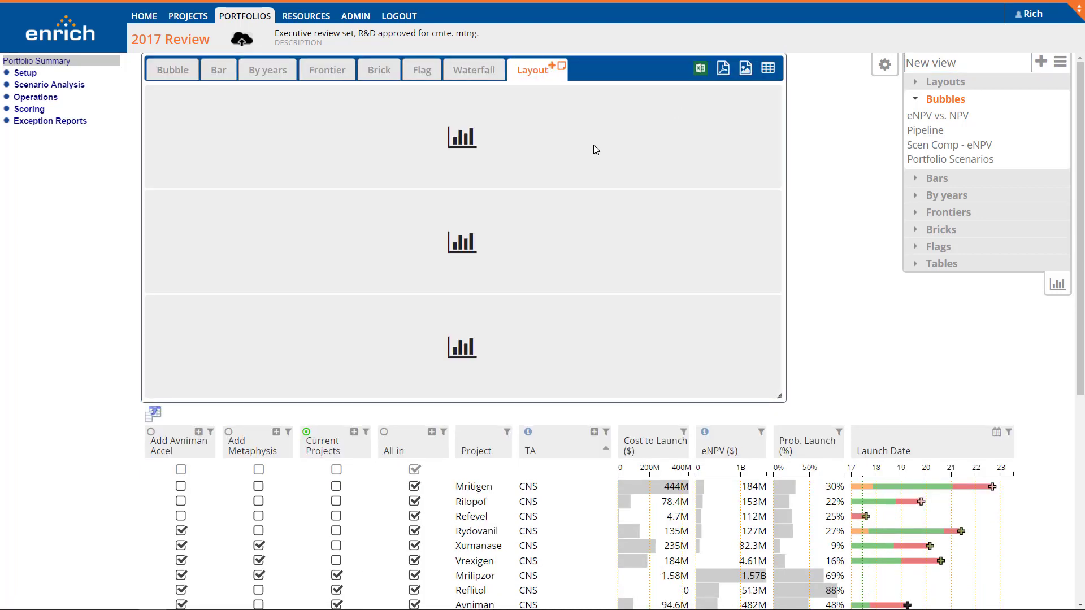
pyautogui.moveTo(954, 159); pyautogui.dragTo(593, 141)
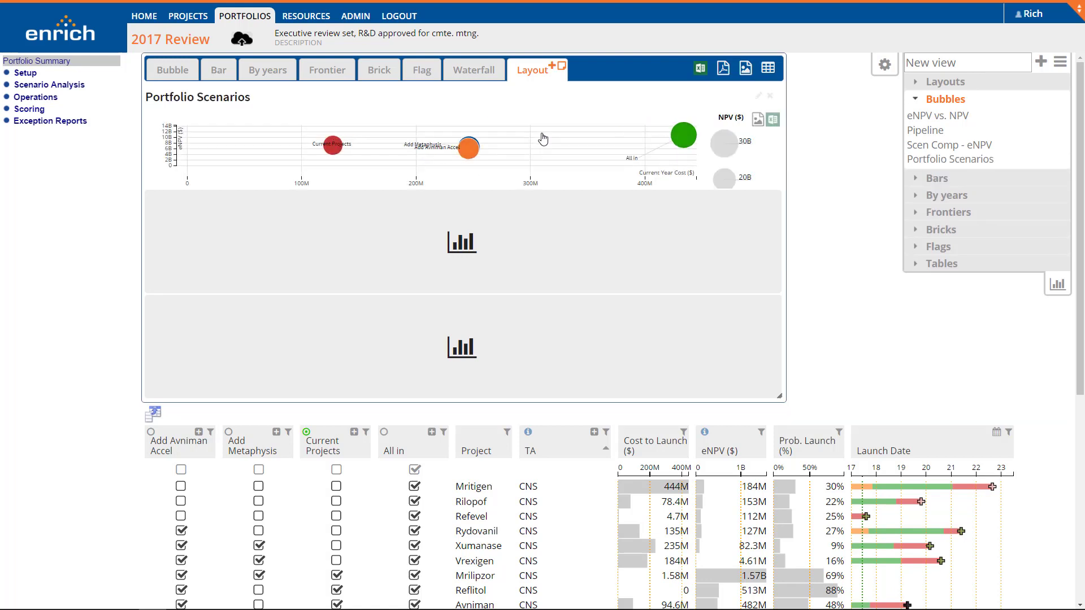
pyautogui.click(951, 196)
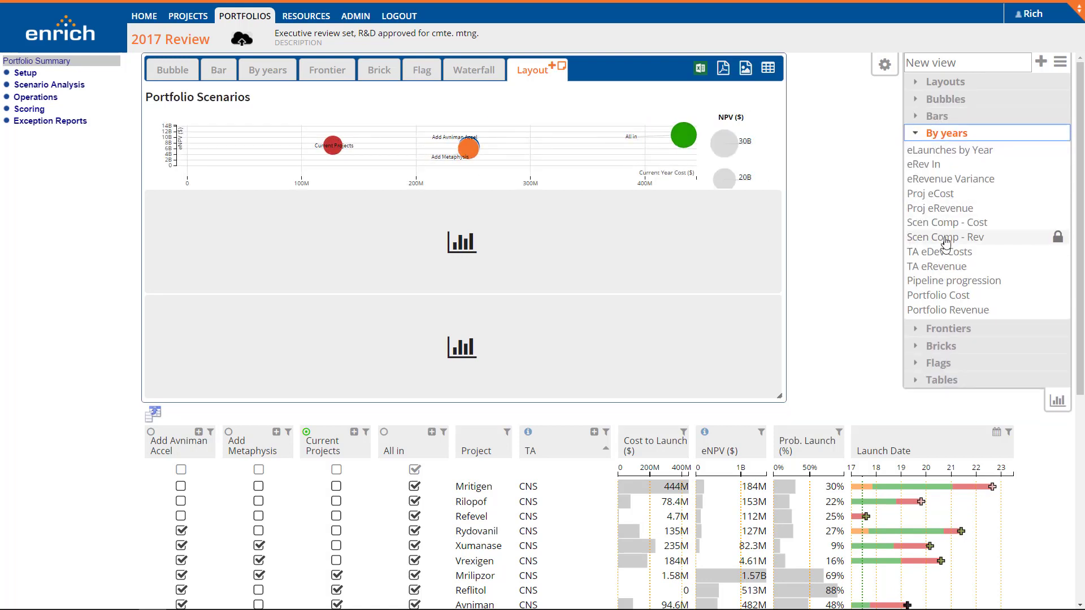
pyautogui.click(942, 308)
pyautogui.moveTo(938, 295); pyautogui.dragTo(627, 350)
# Hide the saved views panel and enlarge the layout taller and wider so the charts grow
pyautogui.click(1057, 401)
pyautogui.moveTo(779, 397); pyautogui.dragTo(894, 528)
pyautogui.moveTo(784, 477); pyautogui.dragTo(977, 478)
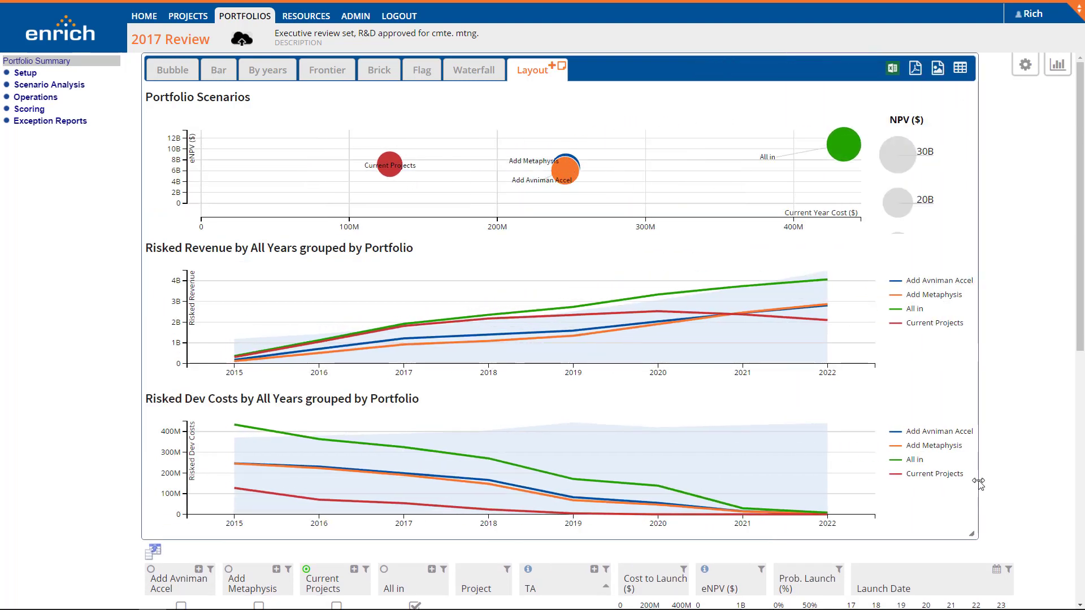
pyautogui.scroll(-1, 792, 484)
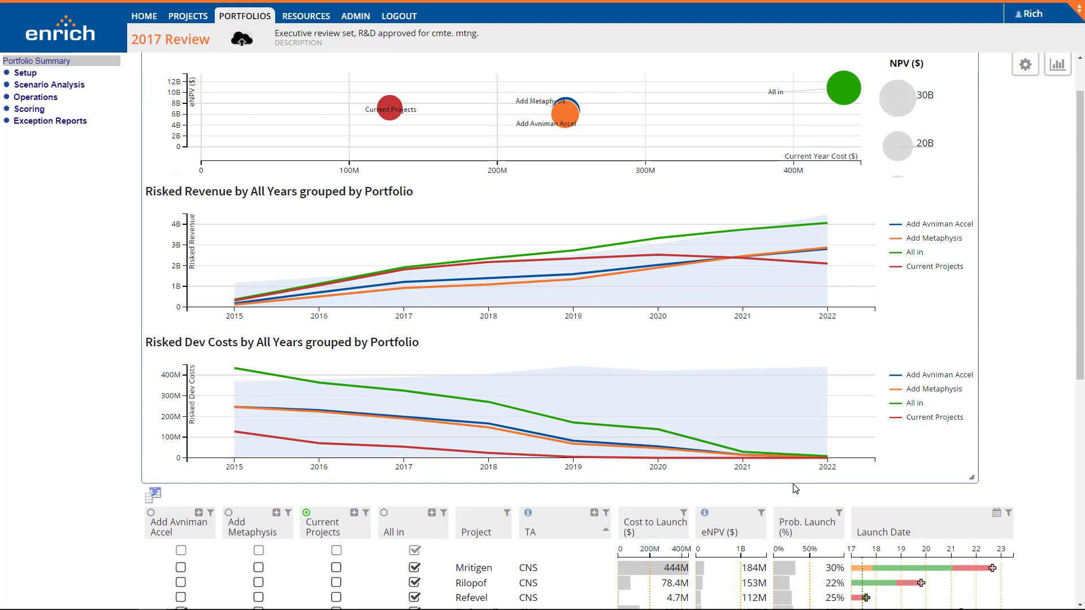
# Add Refefel, Rilopof, Mritigen, Rydovanil and Xumanase to the Current Projects portfolio
pyautogui.scroll(-1, 384, 568)
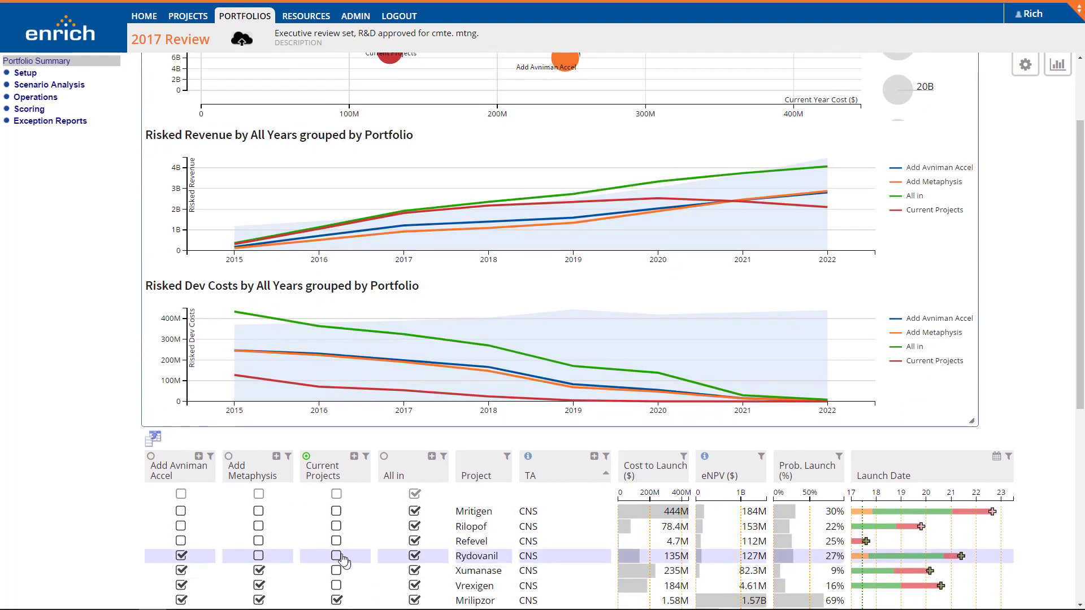
pyautogui.click(337, 543)
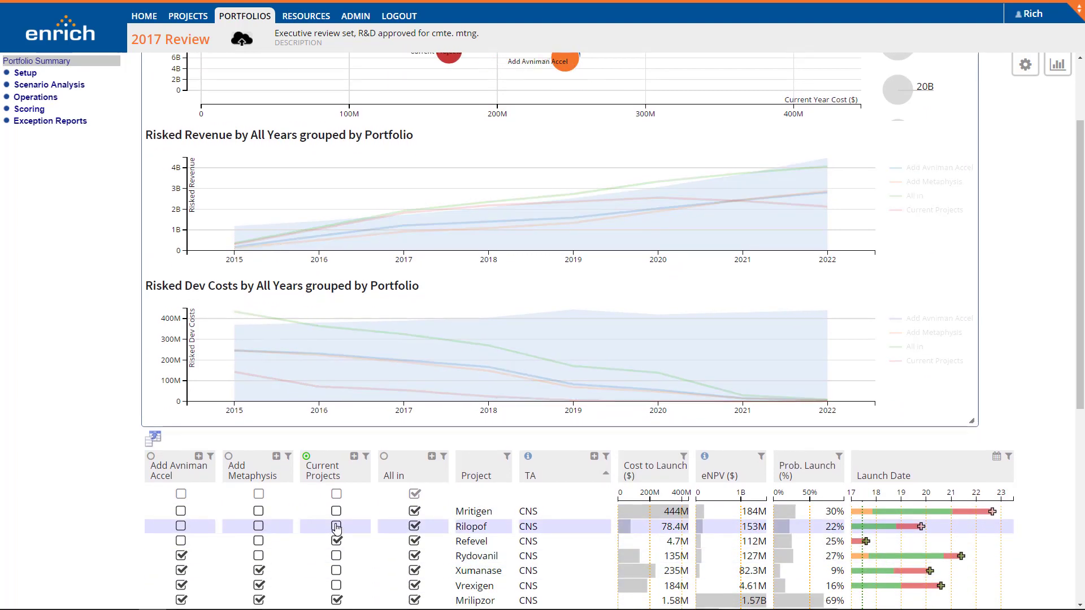
pyautogui.click(336, 526)
pyautogui.click(336, 511)
pyautogui.click(336, 556)
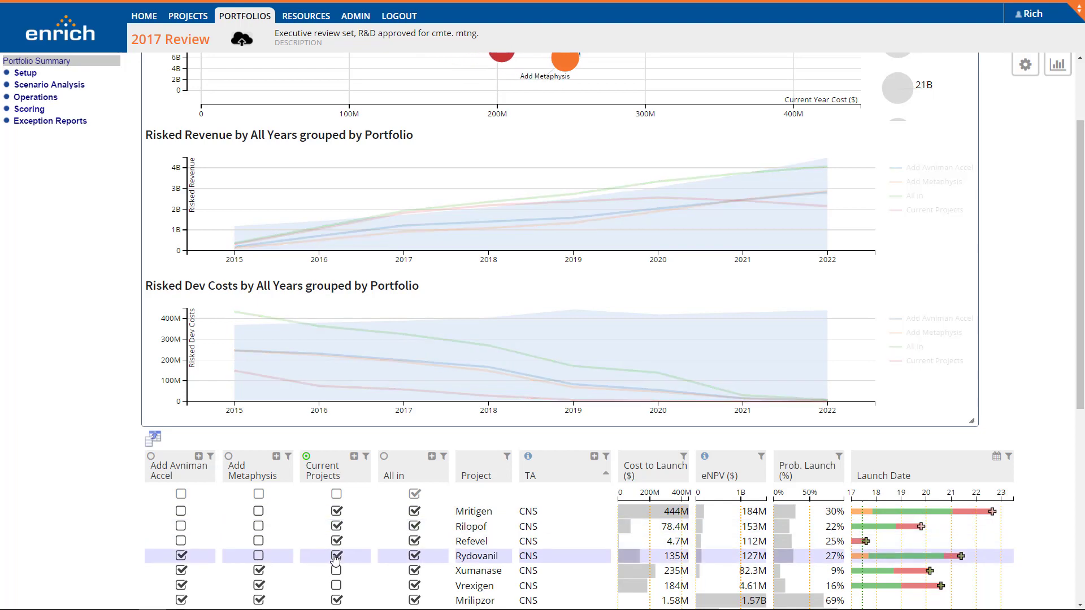
pyautogui.click(336, 570)
# Read the updated Current Projects bubble: 127M Current Year Cost, NPV 13.2B, eNPV 7.2B
pyautogui.scroll(2, 340, 436)
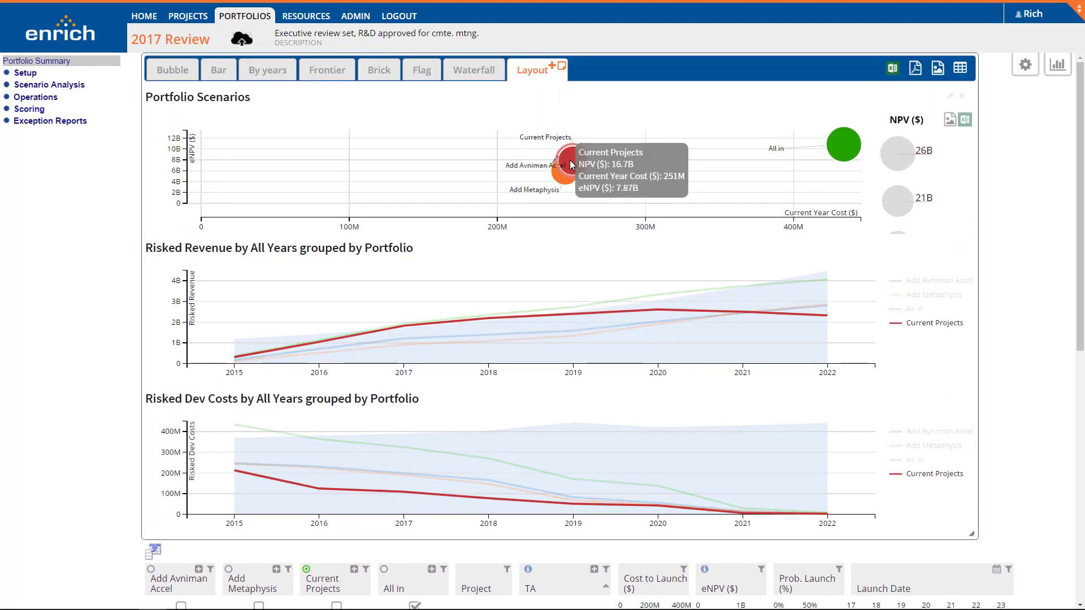
pyautogui.moveTo(836, 145)
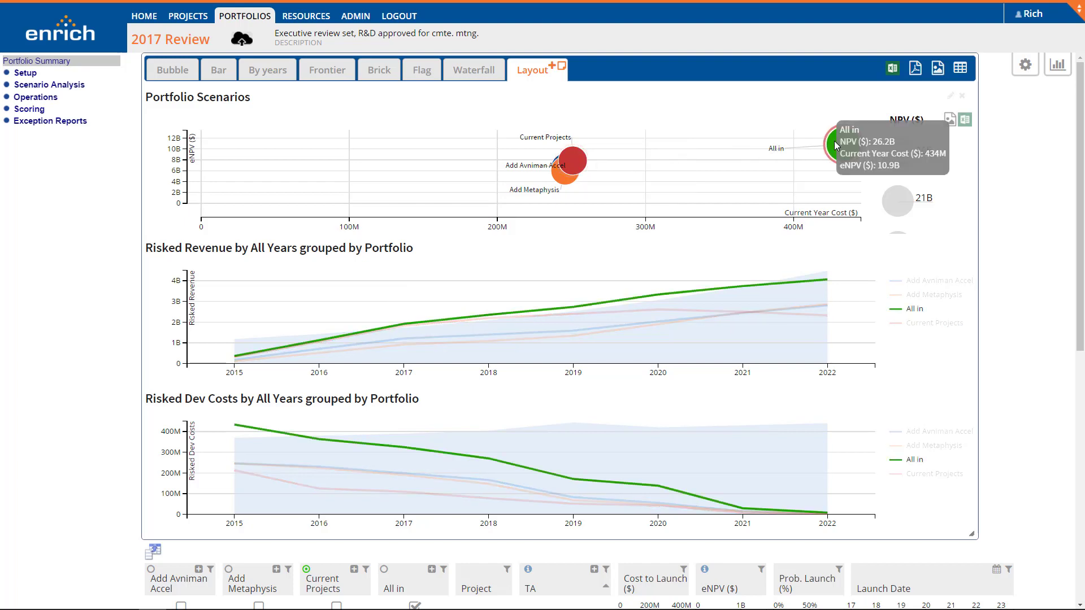
pyautogui.moveTo(569, 189)
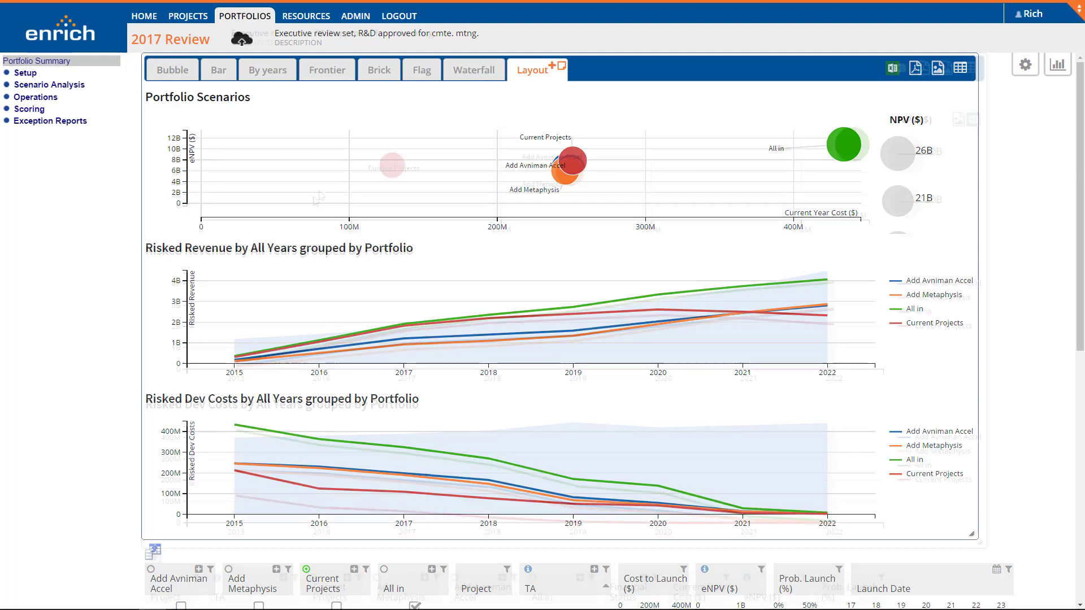
pyautogui.click(392, 164)
pyautogui.click(428, 160)
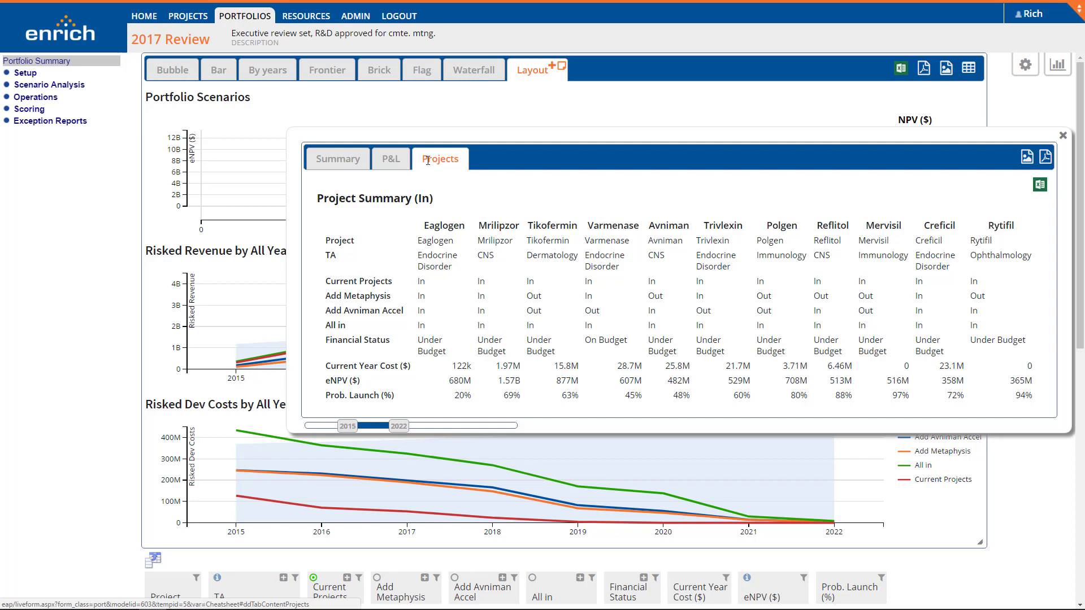
pyautogui.press('Escape')
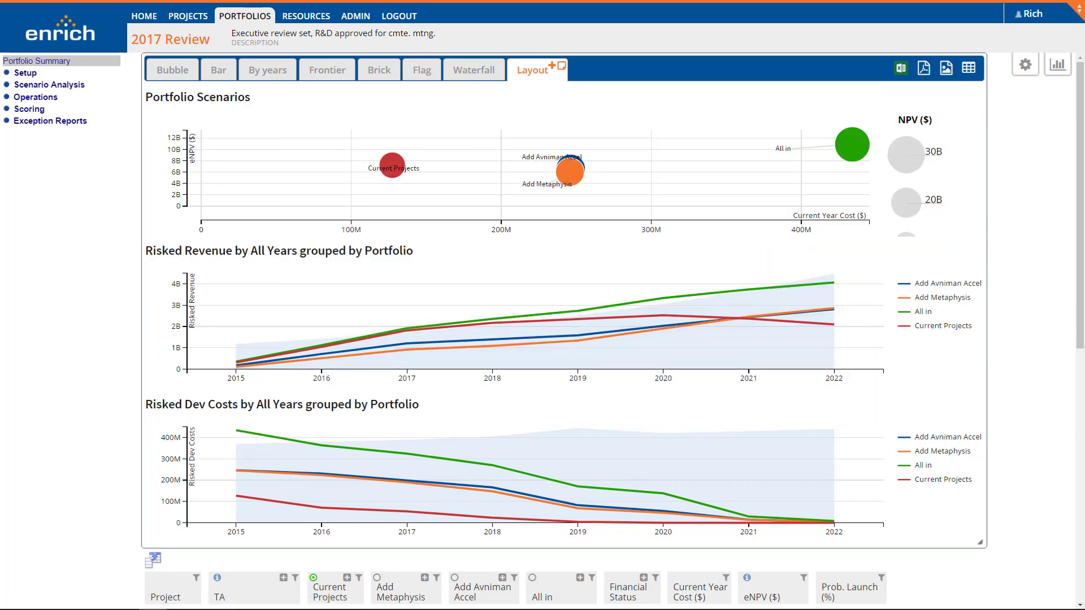